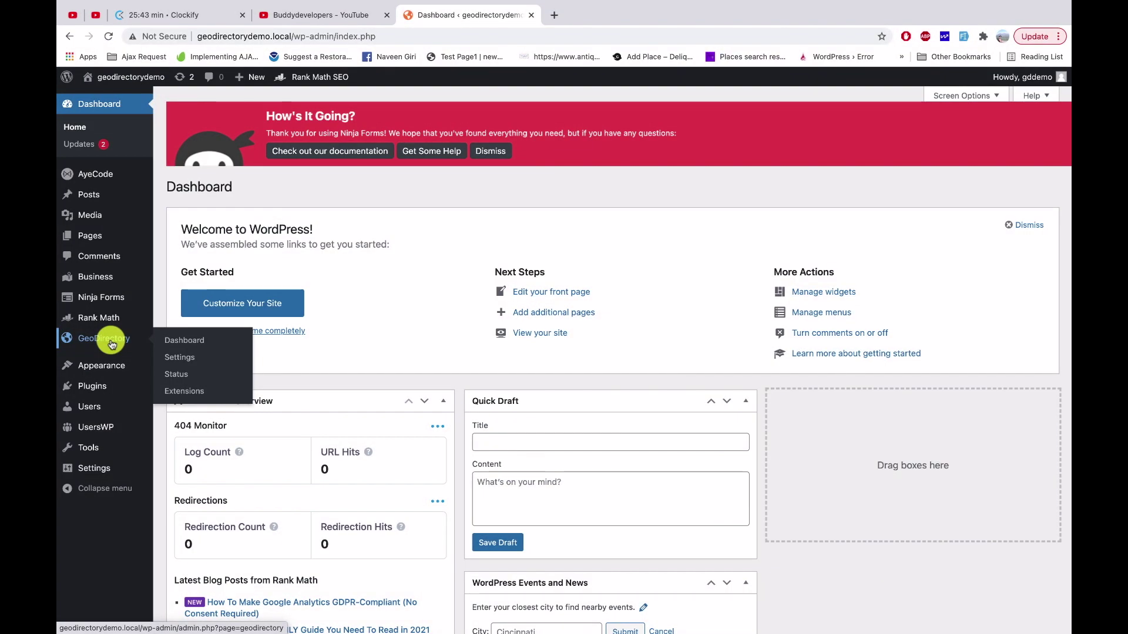
Go to the Pages section of the GeoDirectory settings under the General tab.
left_click(184, 362)
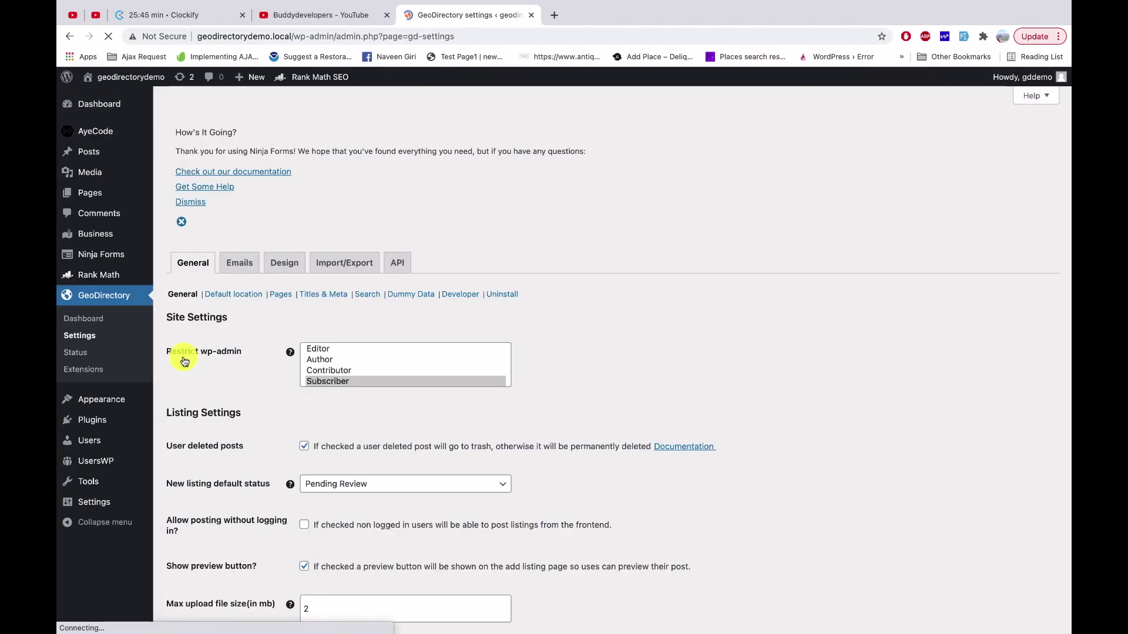
left_click(282, 227)
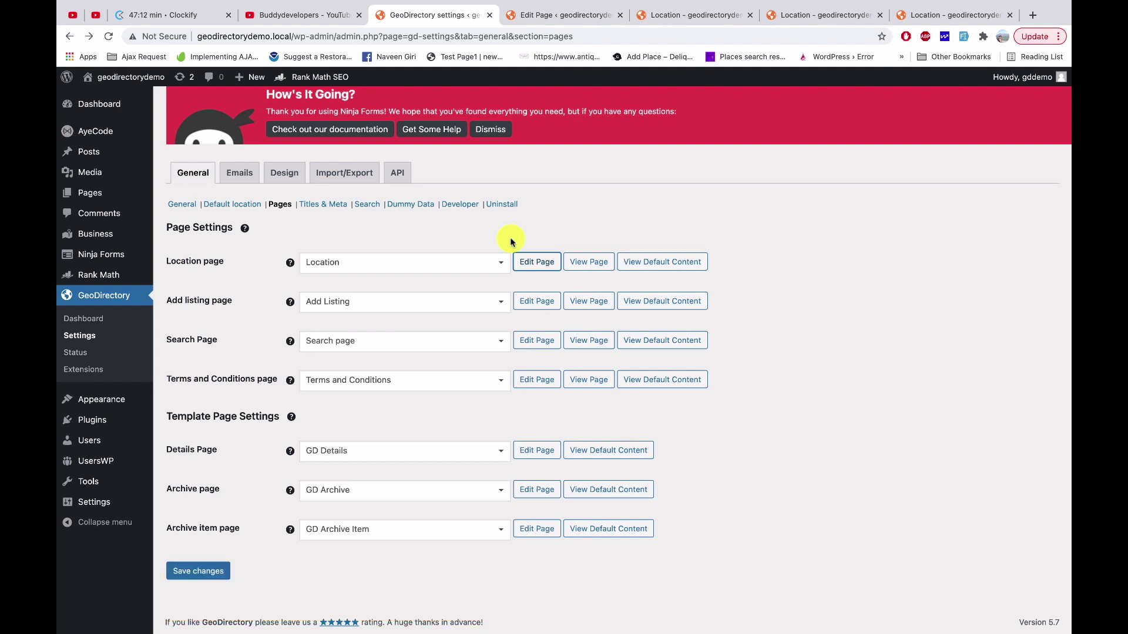
Review the Location, Dehradun and Chandigadh front-end pages and the Location page editor.
left_click(722, 17)
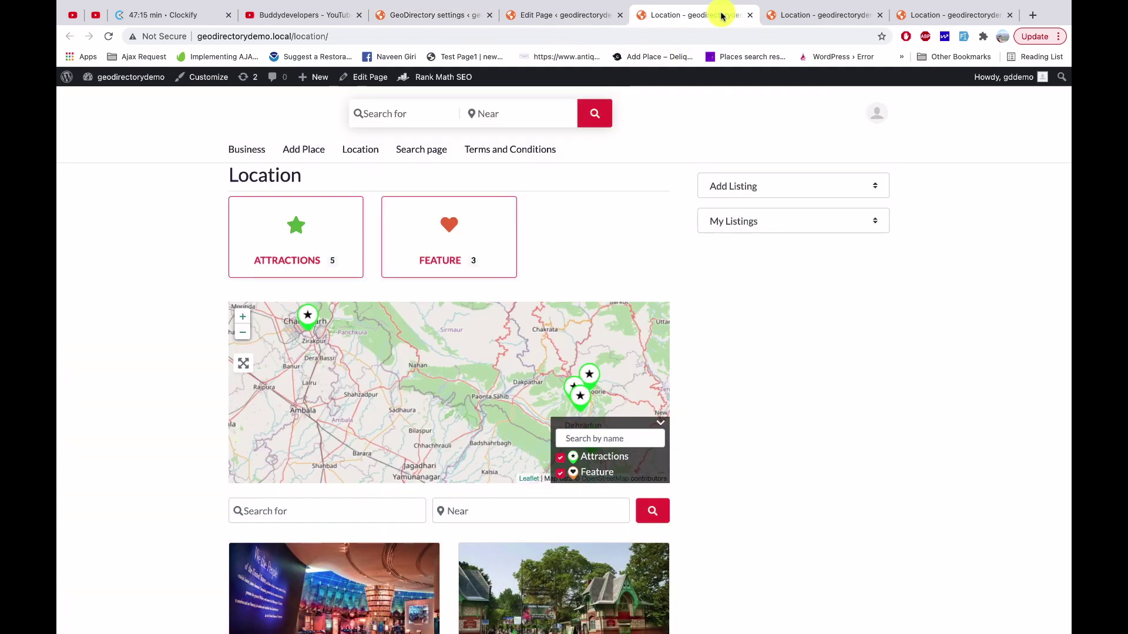
left_click(817, 14)
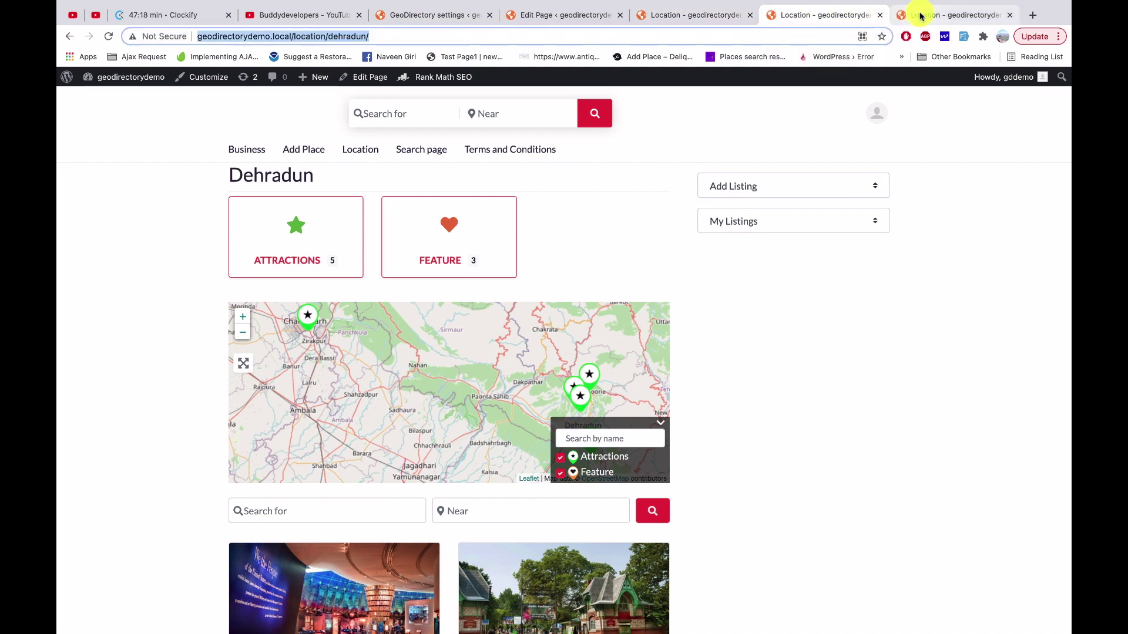
left_click(671, 18)
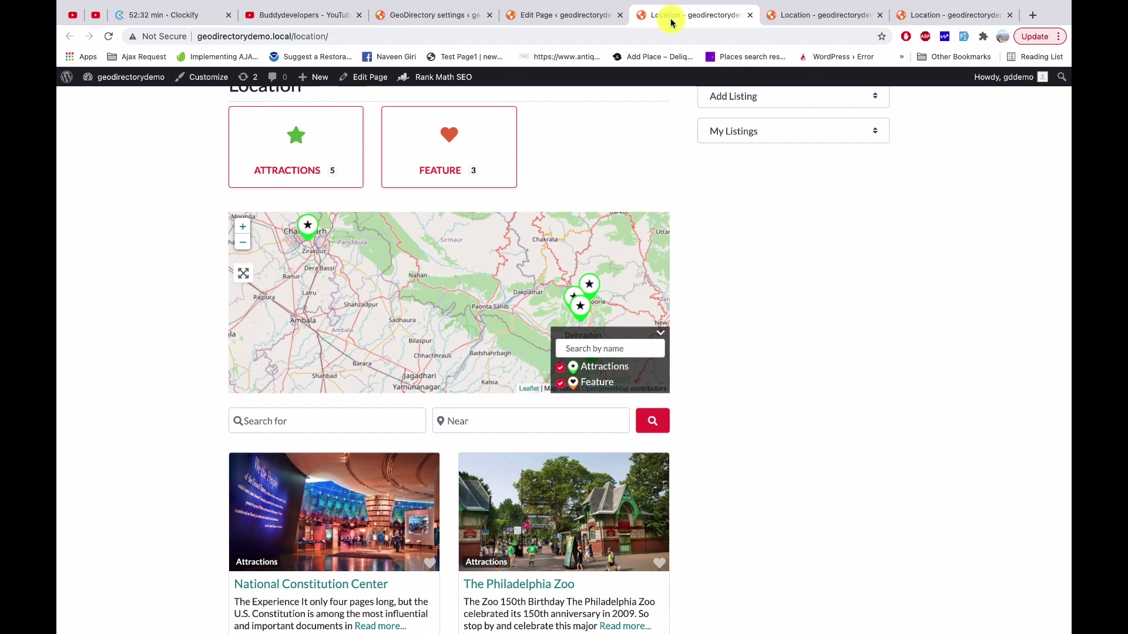
left_click(799, 17)
left_click(921, 18)
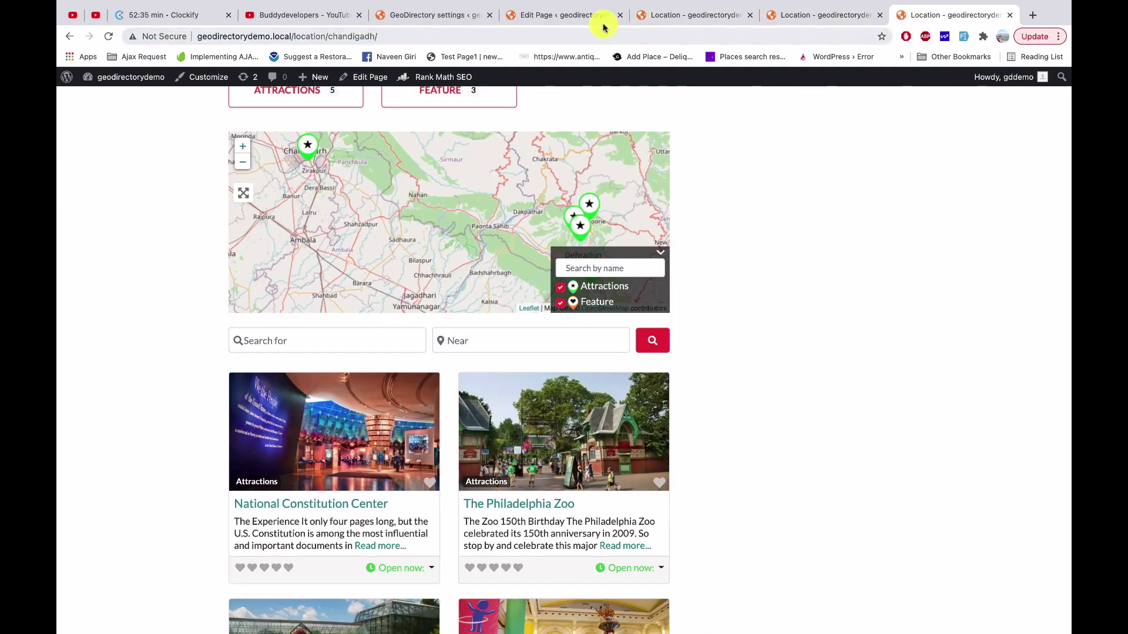
left_click(584, 15)
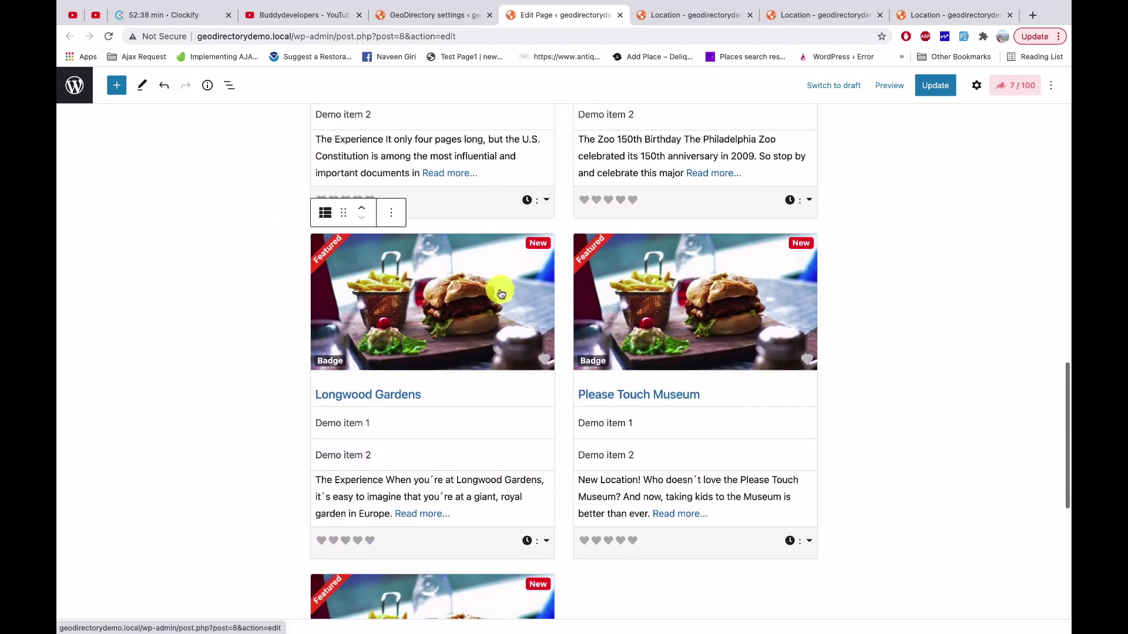
scroll(499, 293, "down", 3)
scroll(573, 352, "down", 2)
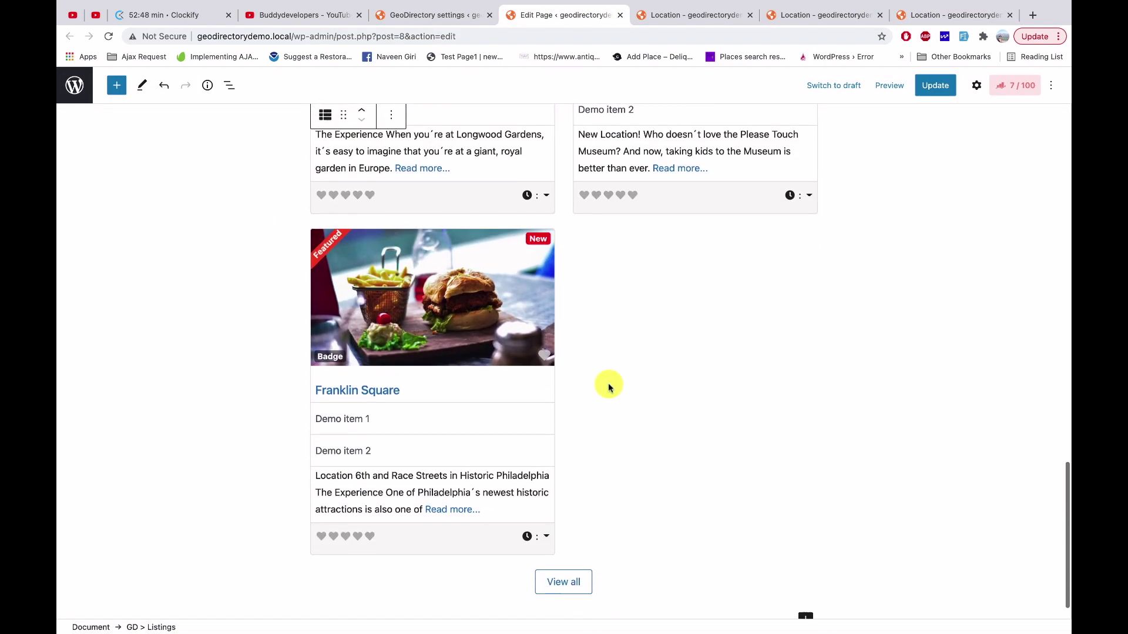
scroll(608, 388, "down", 1)
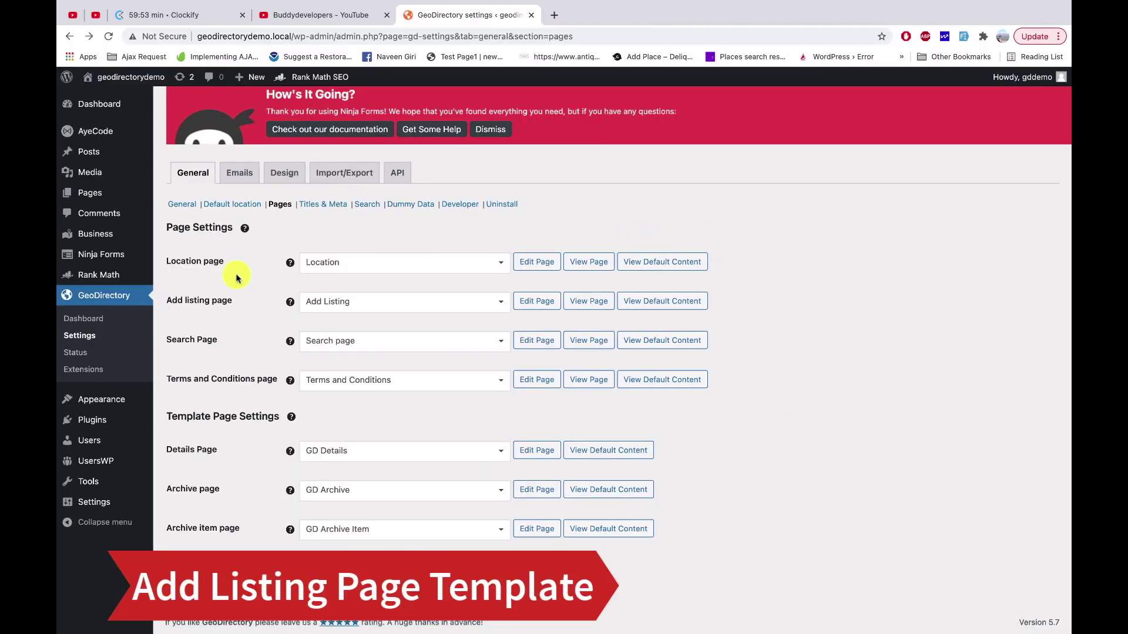
Review the front-end Add Listing page and its 'Add your listing here' line.
triple_click(208, 302)
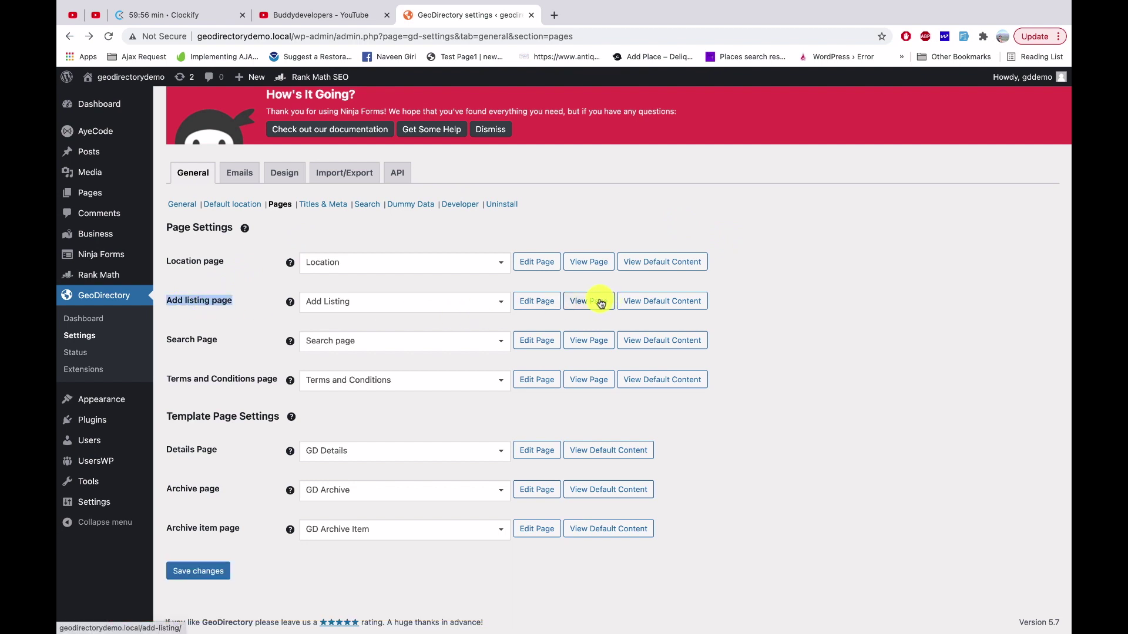
left_click(621, 19)
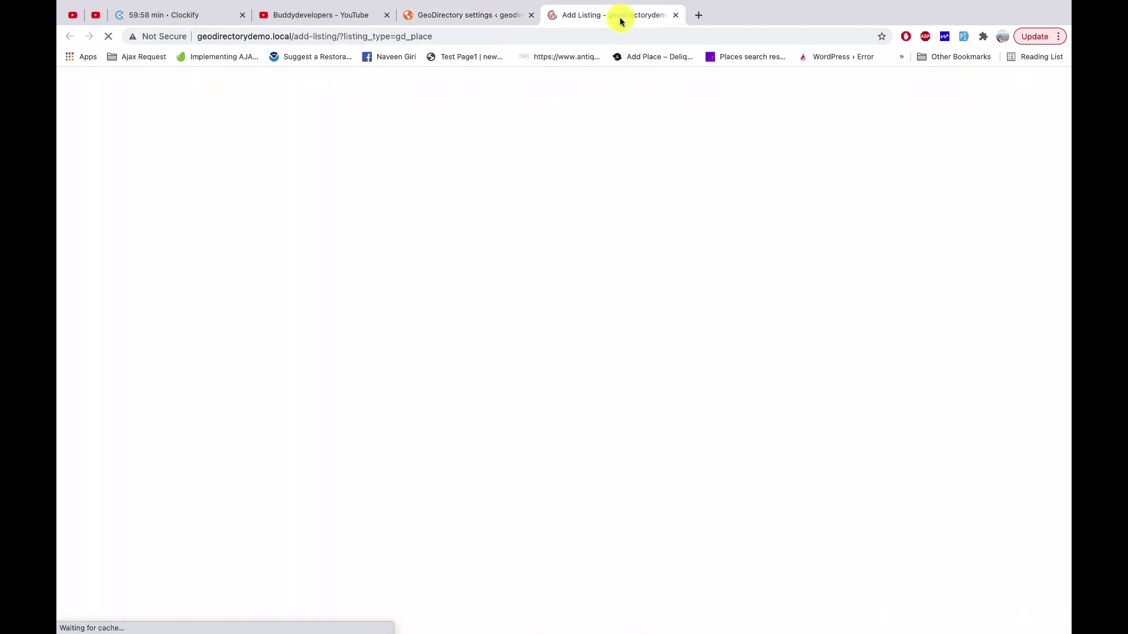
scroll(537, 296, "down", 1)
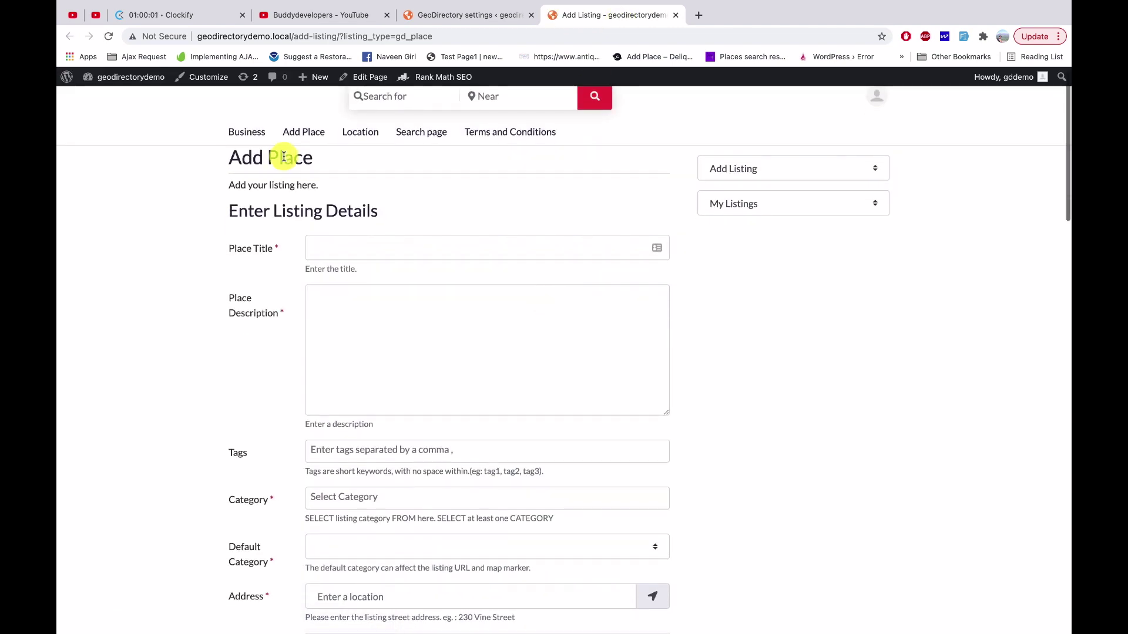
triple_click(237, 184)
left_click(345, 193)
scroll(463, 226, "down", 1)
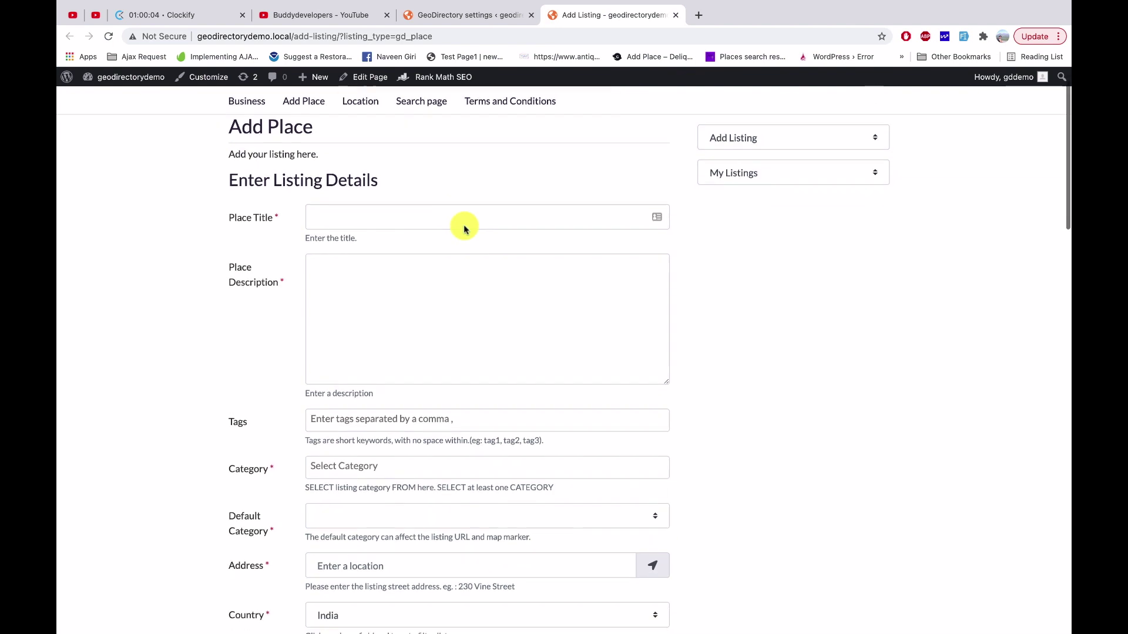
scroll(464, 227, "down", 2)
scroll(464, 226, "down", 1)
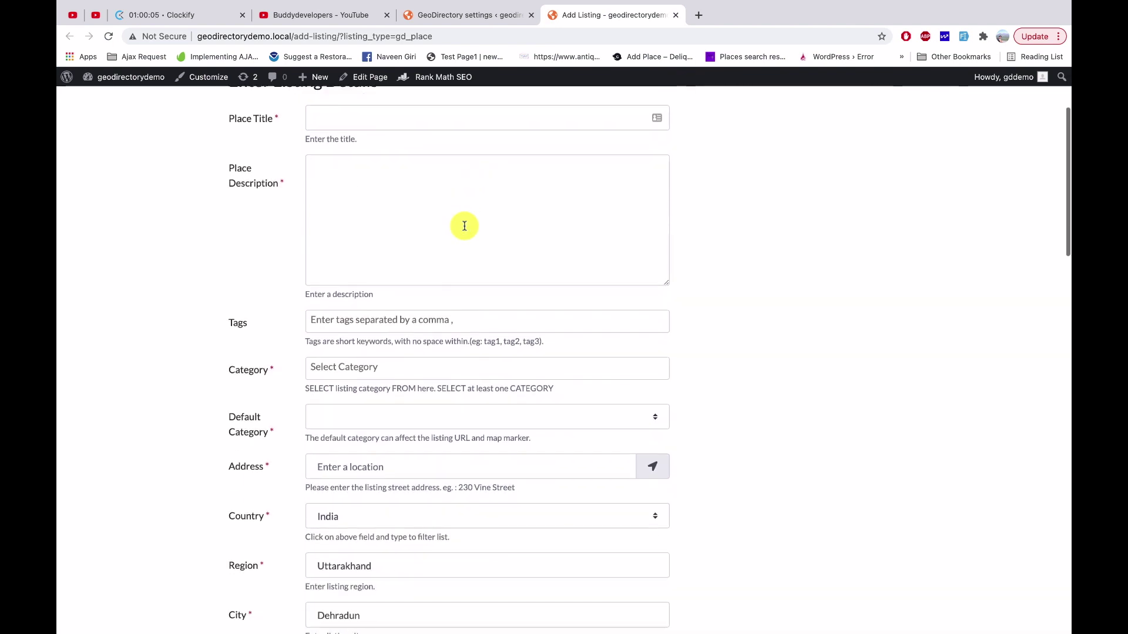
Preview the Add Listing page in the editor, then view the front-end Search results page.
left_click(467, 14)
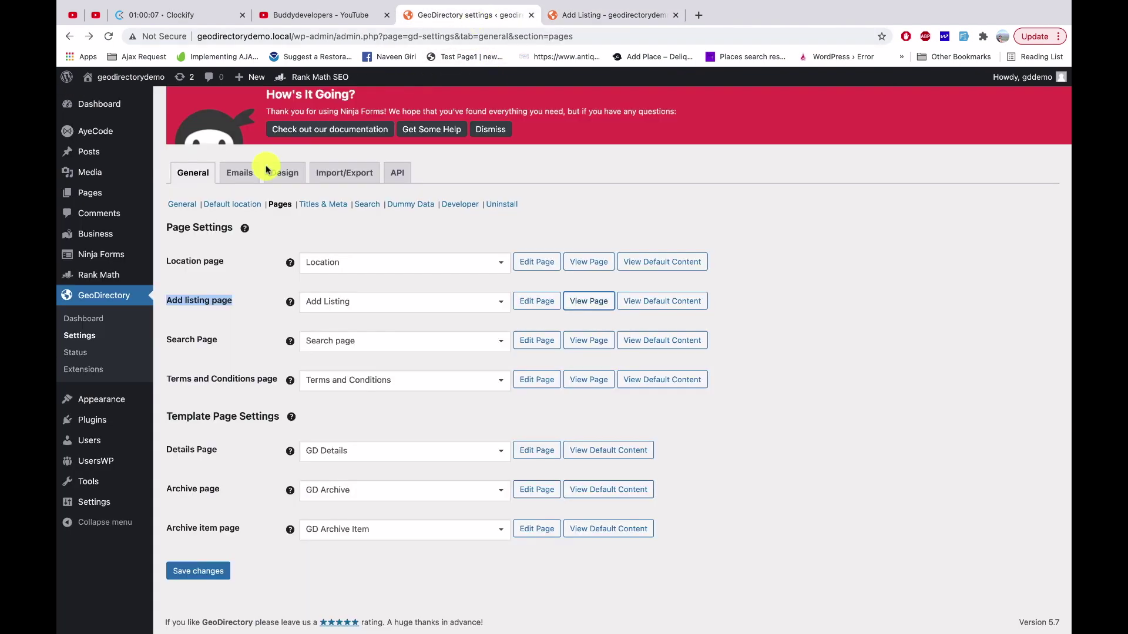
left_click(540, 300)
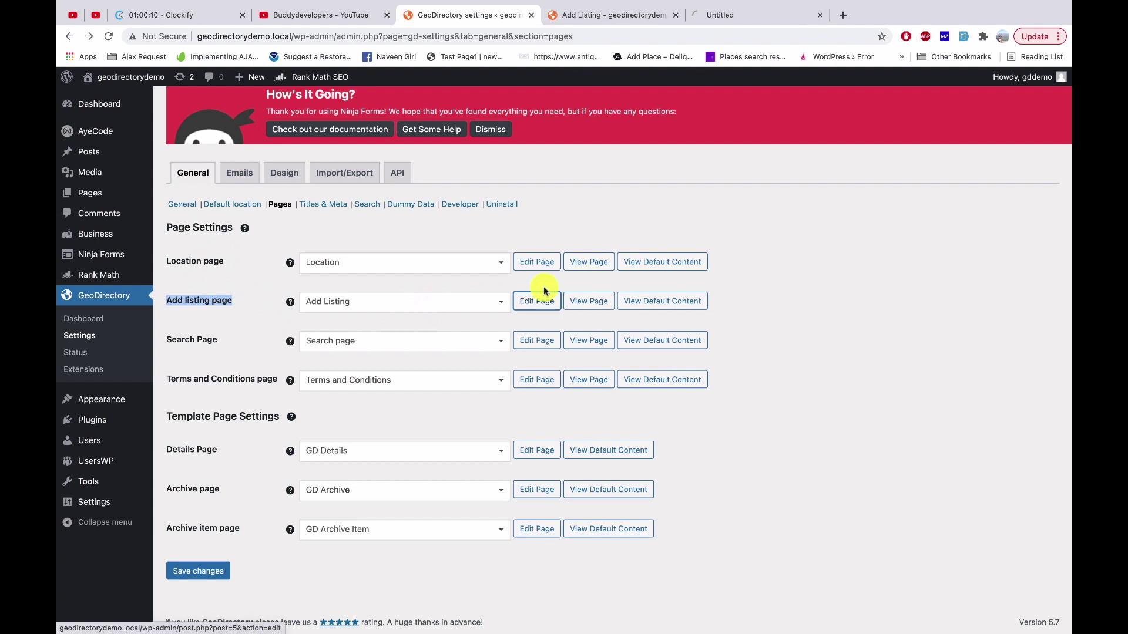
left_click(729, 18)
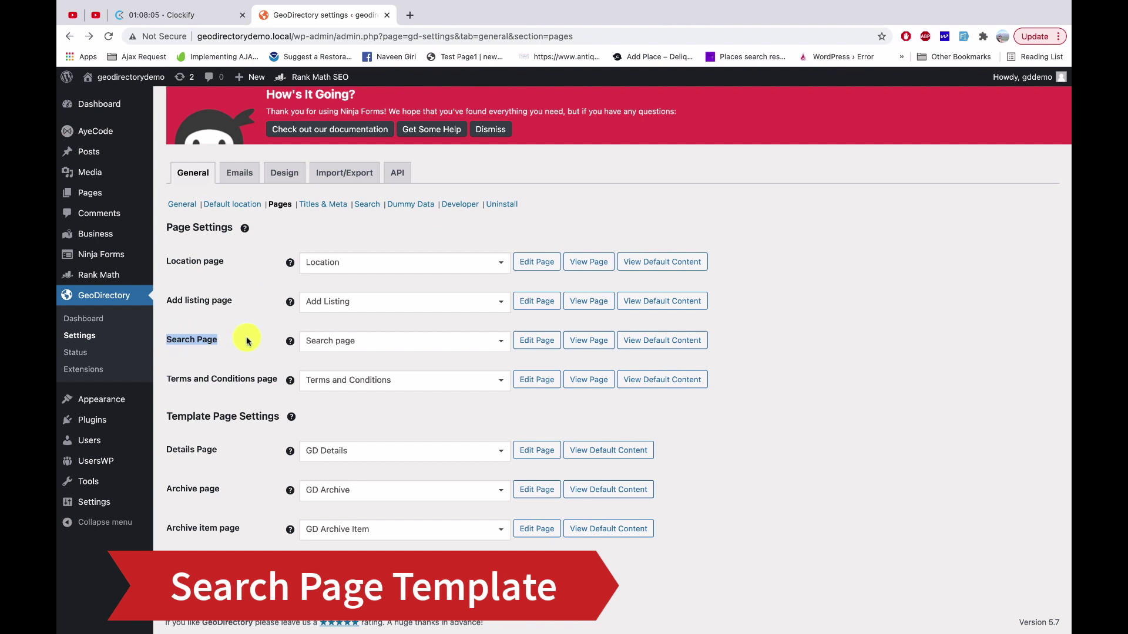
left_click(595, 342)
Open the Search page in the block editor beside its front-end results tab.
left_click(476, 15)
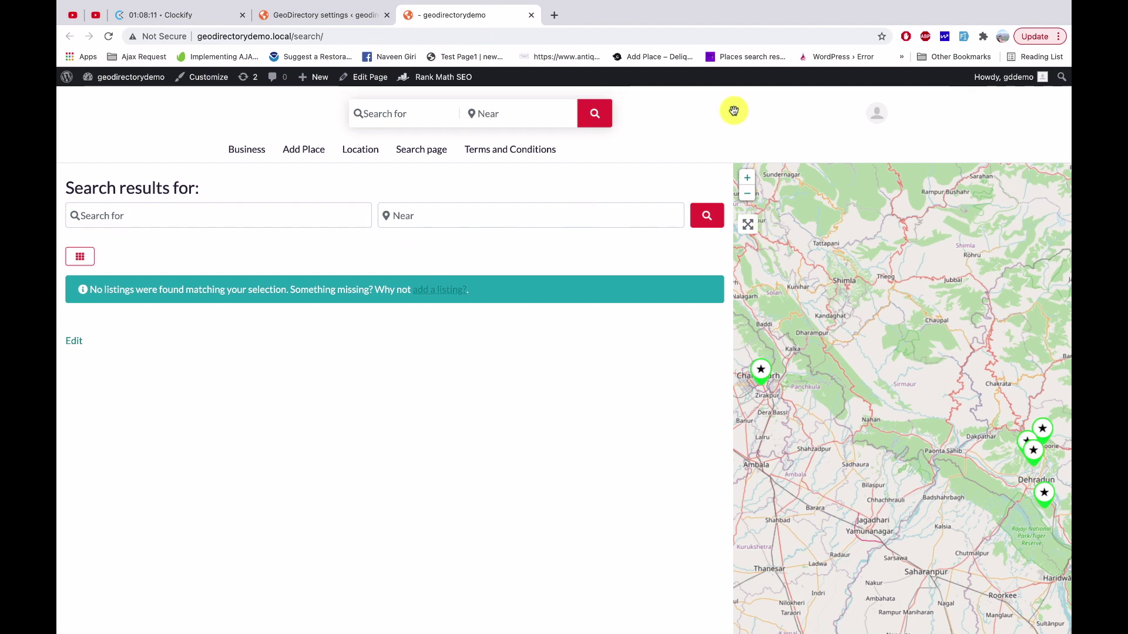
left_click(288, 15)
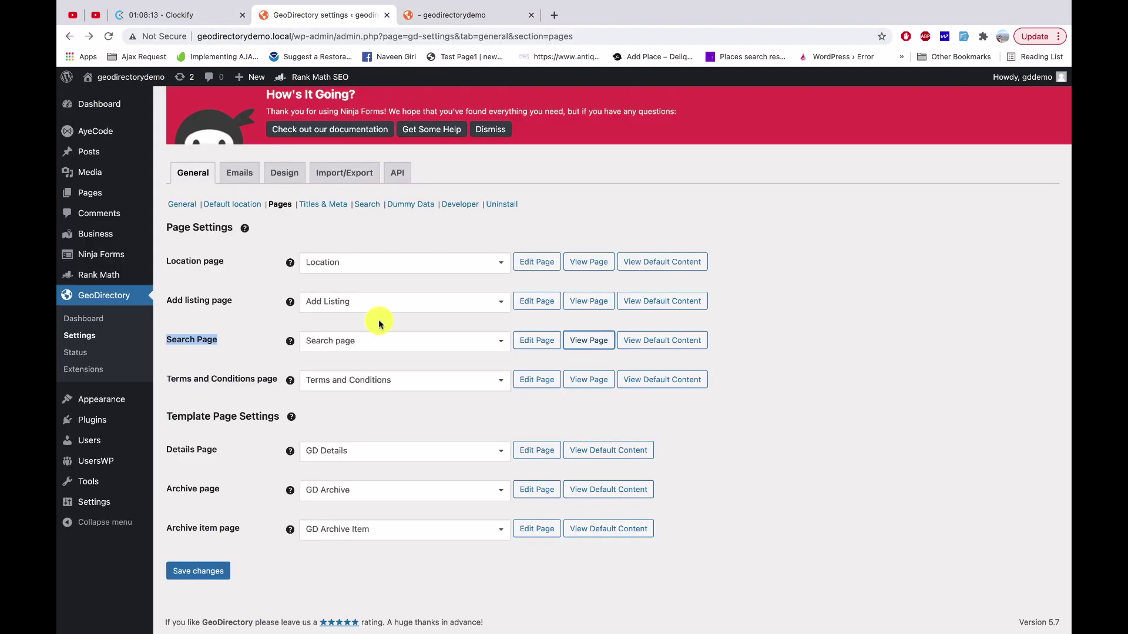
left_click(544, 341)
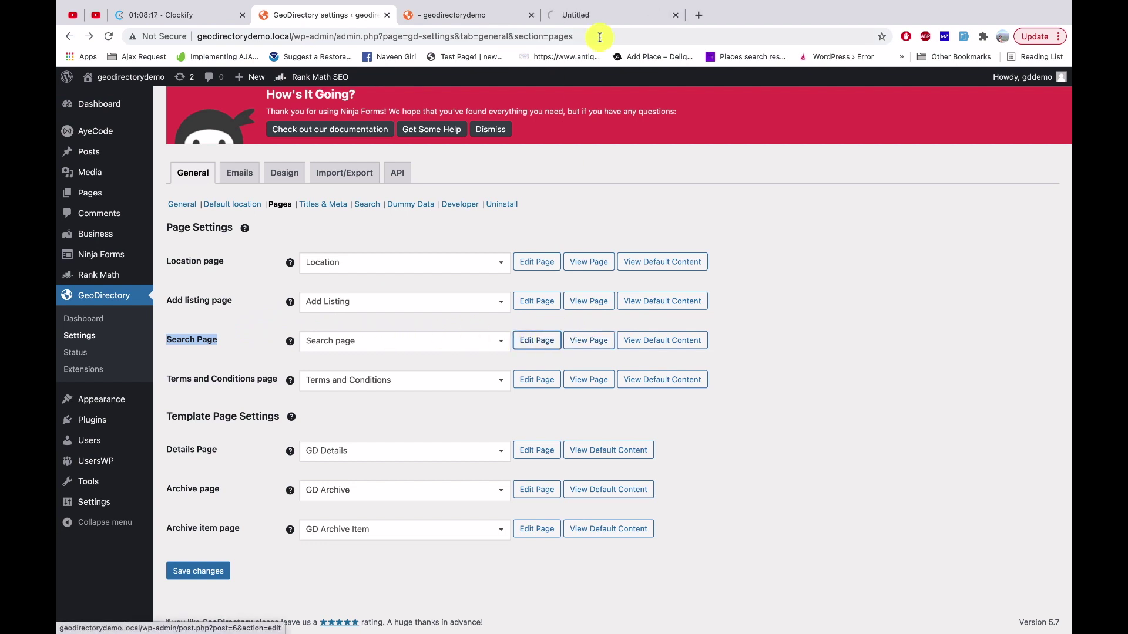
left_click_drag(594, 15, 492, 24)
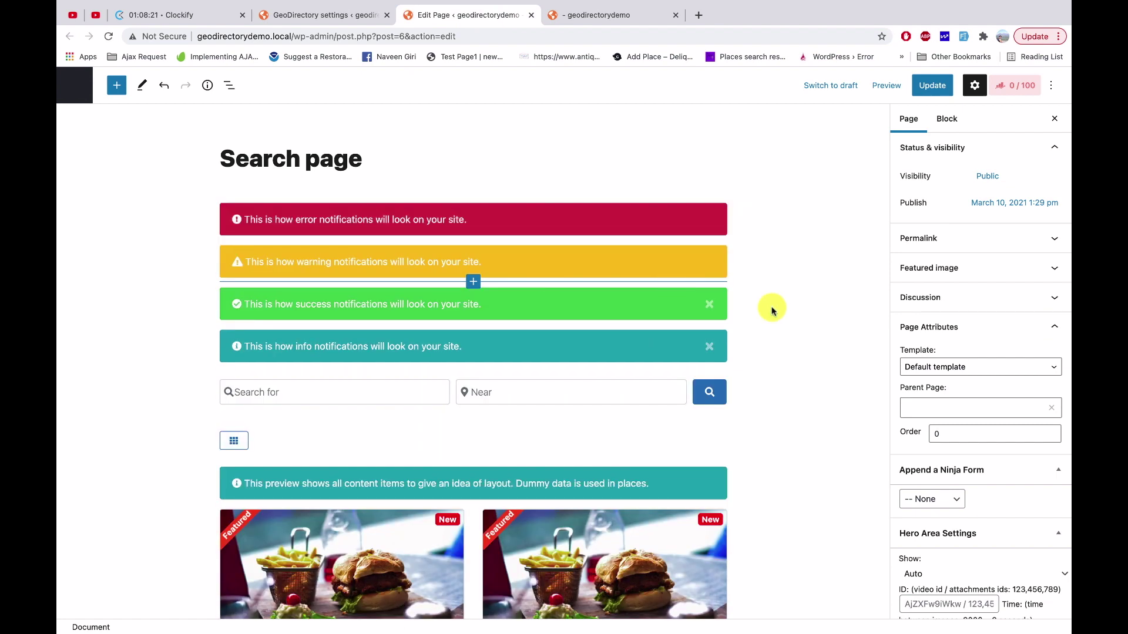
scroll(772, 311, "down", 1)
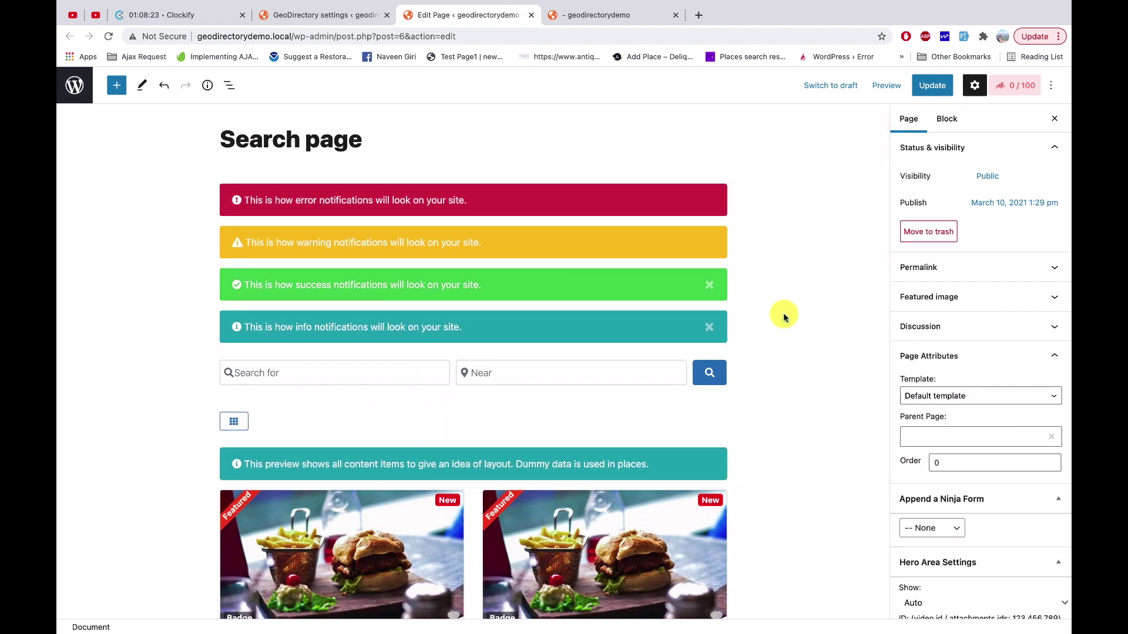
Give the Search page the Full Width Page template, update it, and reload its results.
left_click(981, 403)
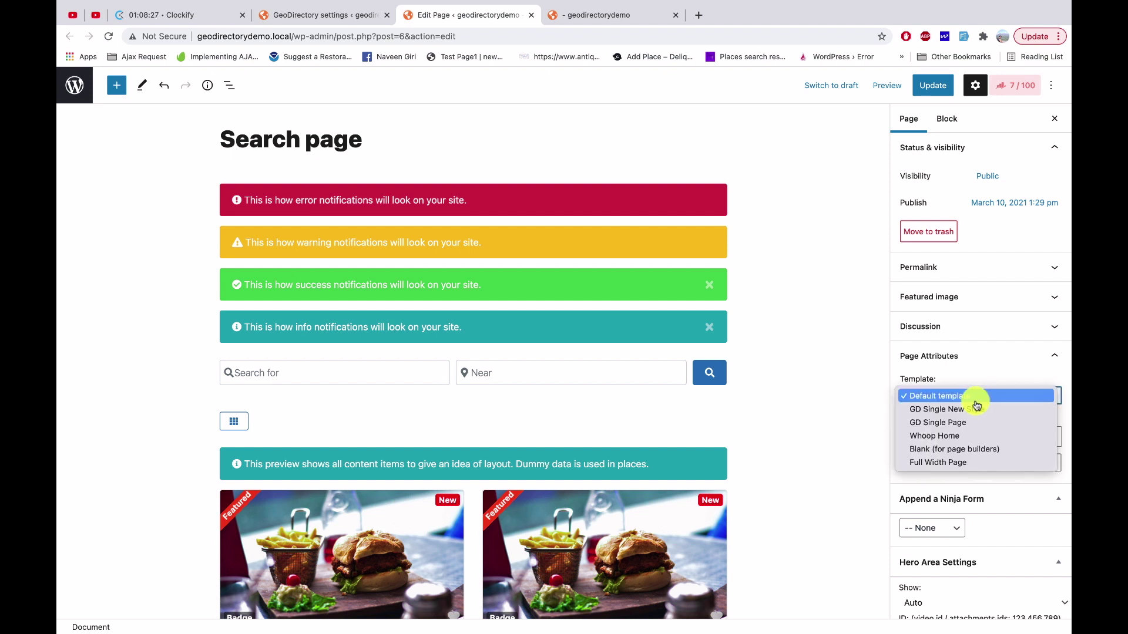
left_click(964, 464)
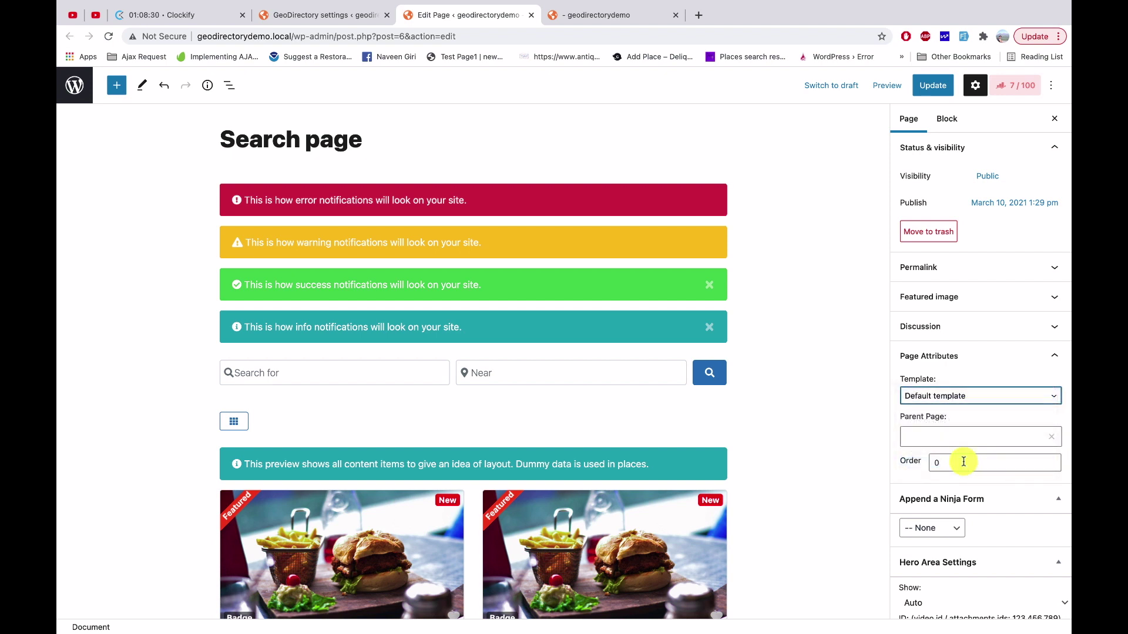
left_click(938, 86)
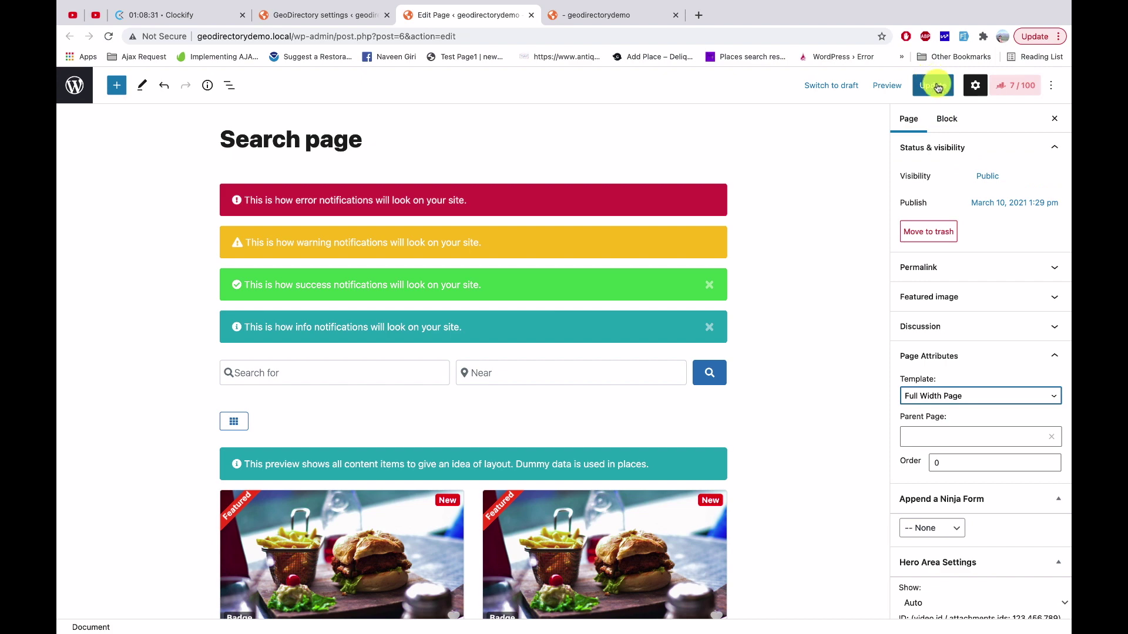
left_click(608, 16)
left_click(109, 37)
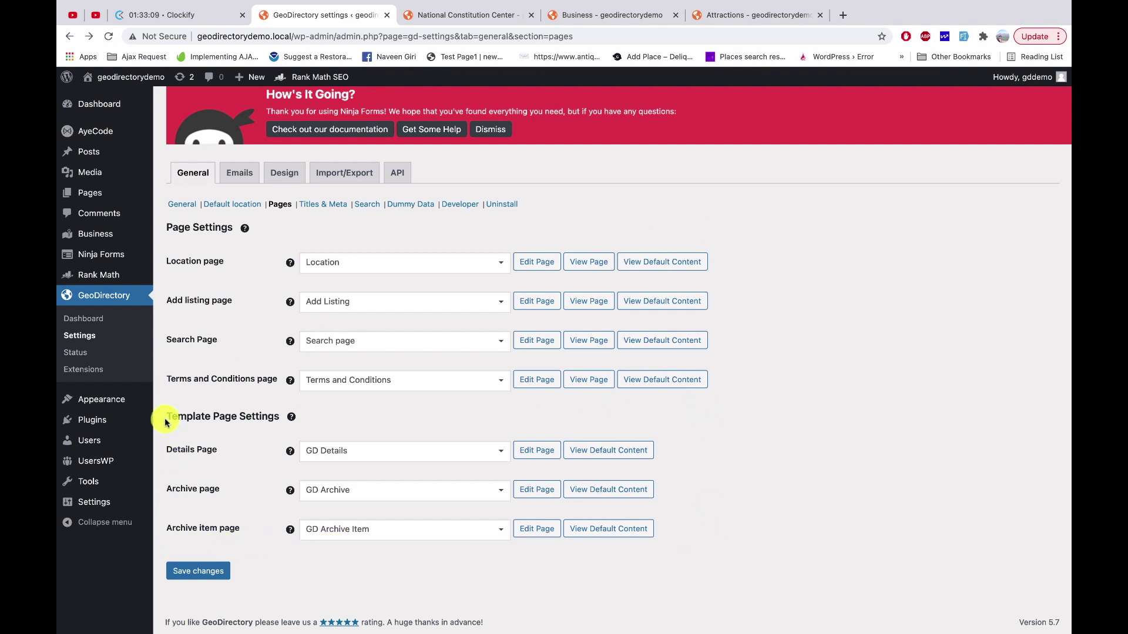
Highlight the Details Page setting under Template Page Settings.
left_click_drag(167, 448, 224, 455)
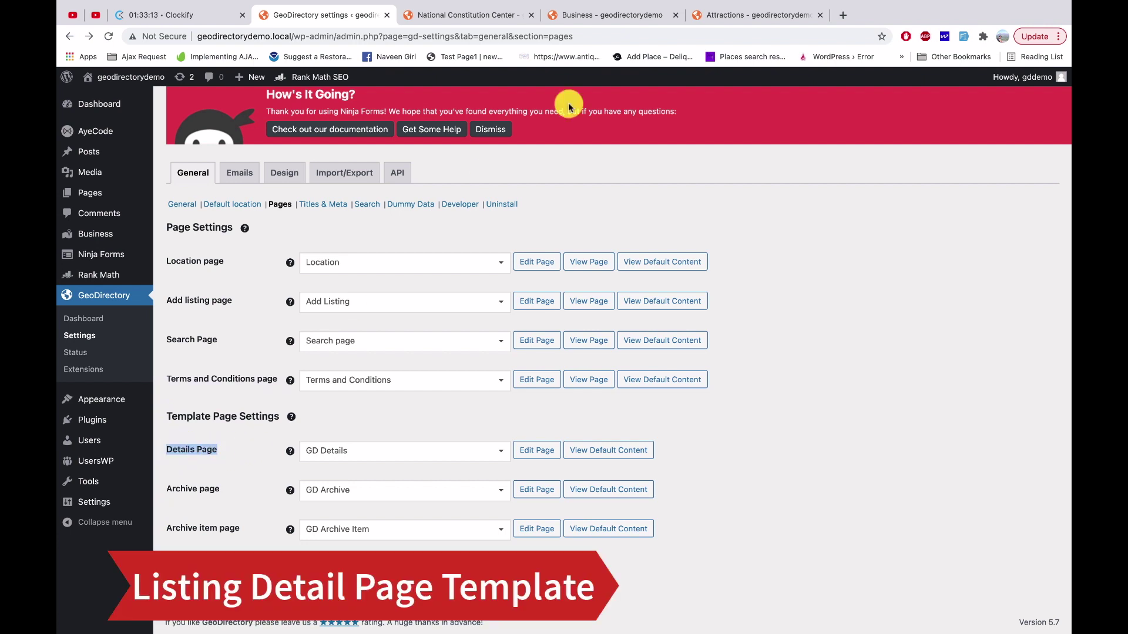
Check the National Constitution Center listing, then open the GD Details template in a new tab.
left_click(480, 15)
scroll(437, 236, "down", 3)
scroll(436, 236, "down", 3)
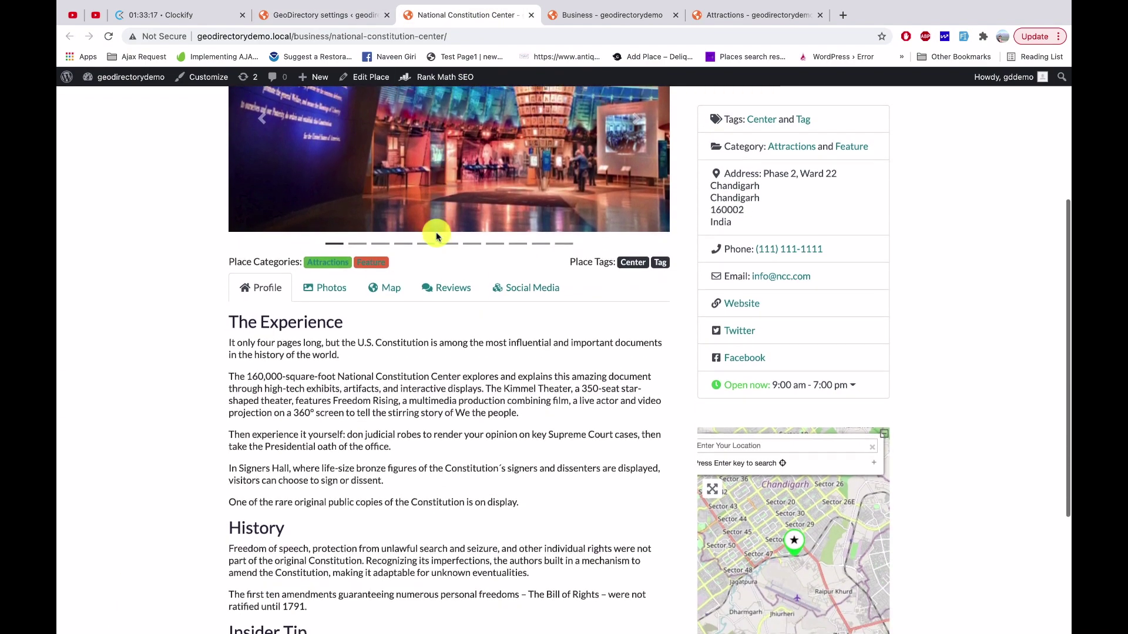
scroll(436, 234, "down", 5)
scroll(436, 234, "up", 2)
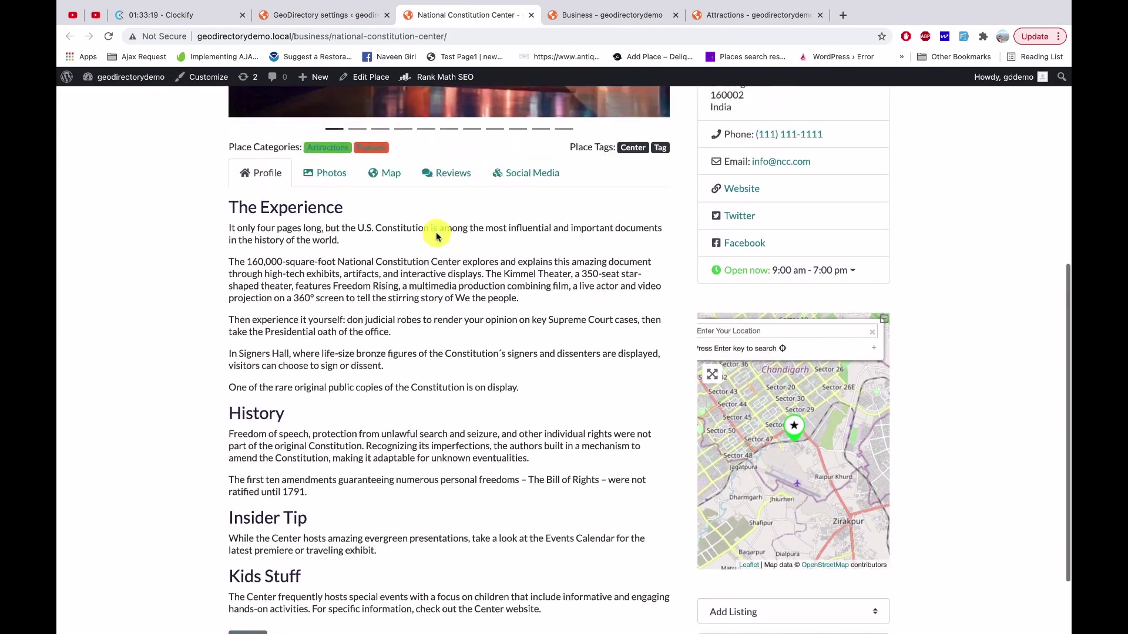
scroll(432, 220, "up", 3)
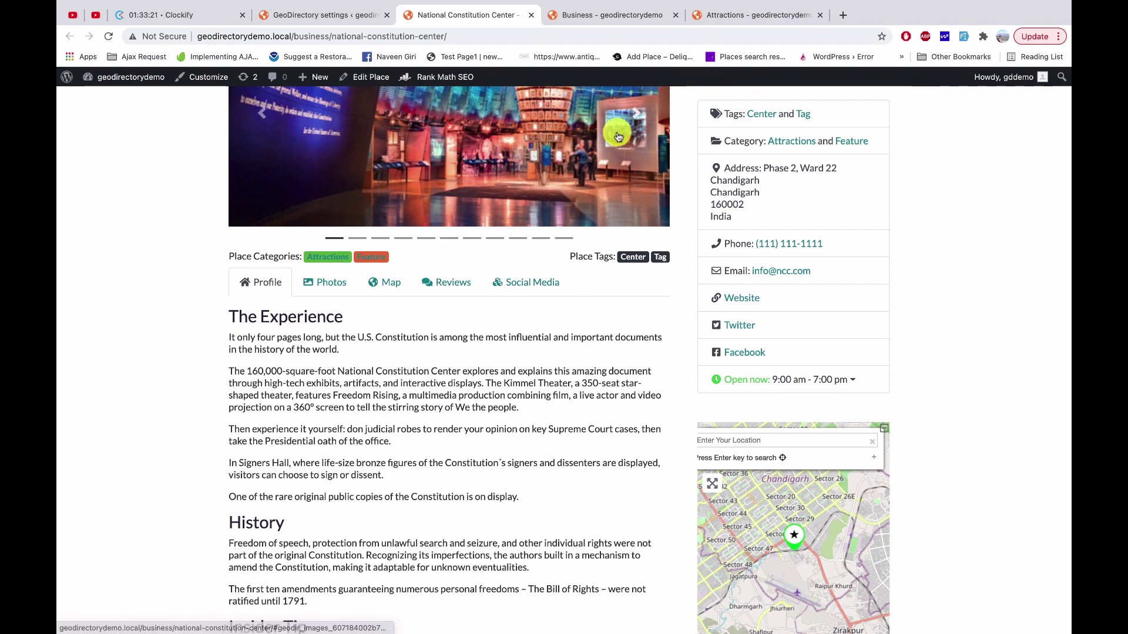
left_click(336, 12)
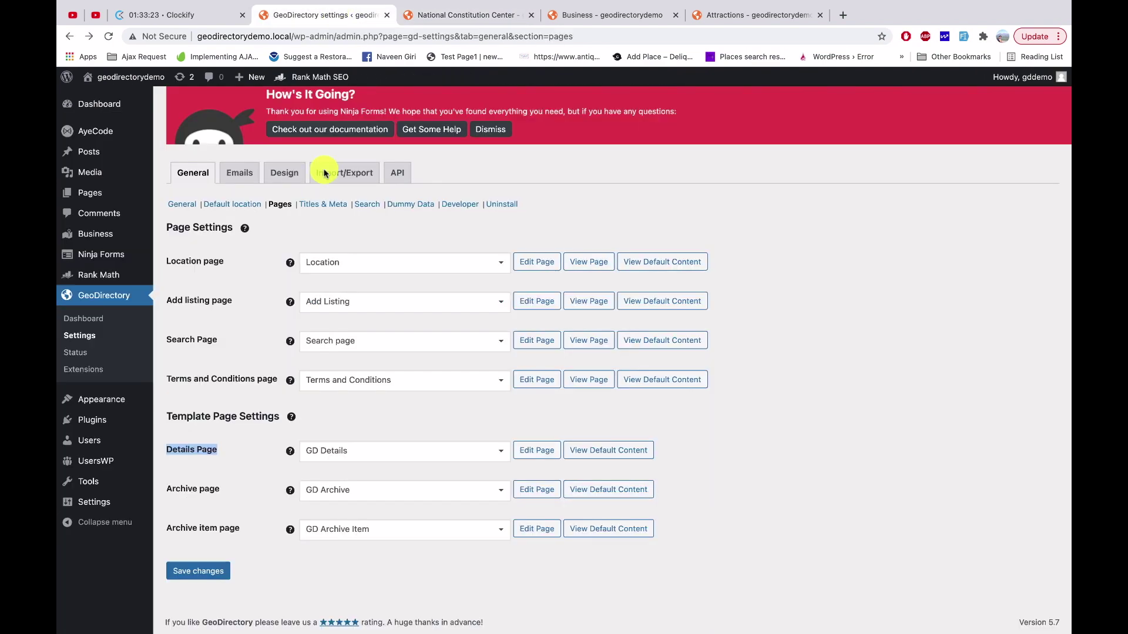
right_click(536, 451)
left_click(601, 382)
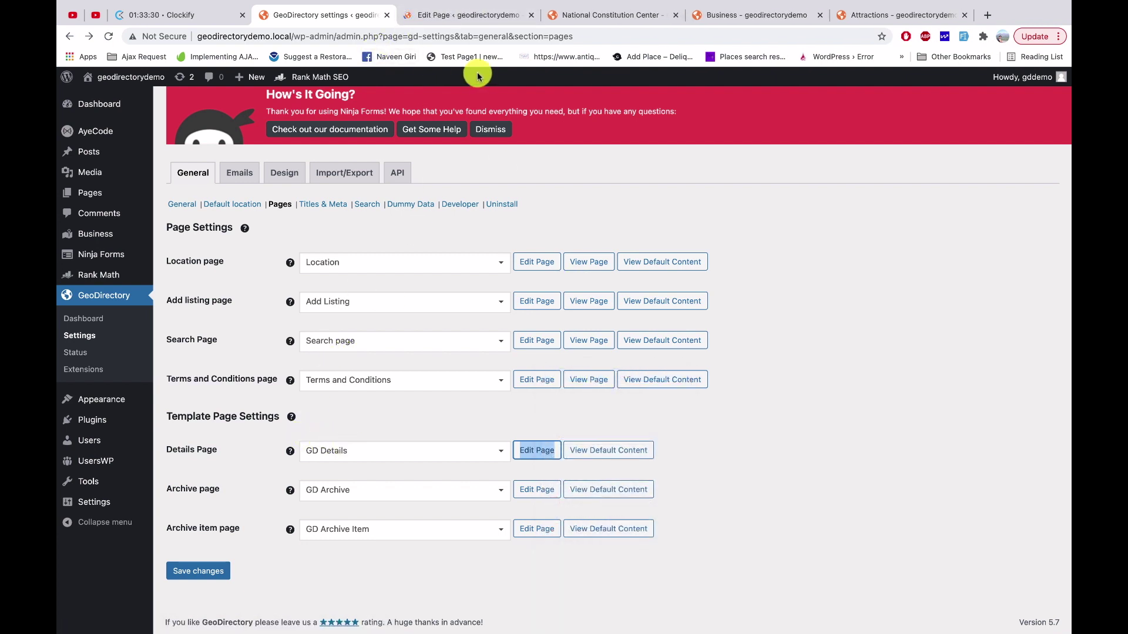
Look over the GD Details template blocks in the editor and close that tab.
left_click(468, 14)
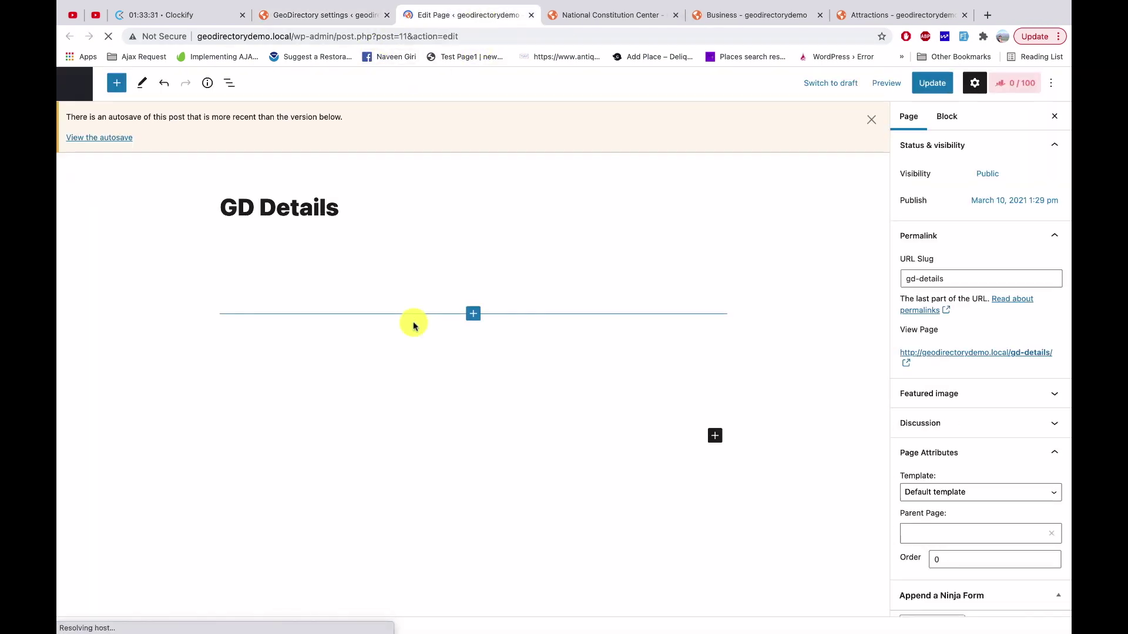
scroll(415, 329, "down", 2)
scroll(416, 329, "down", 2)
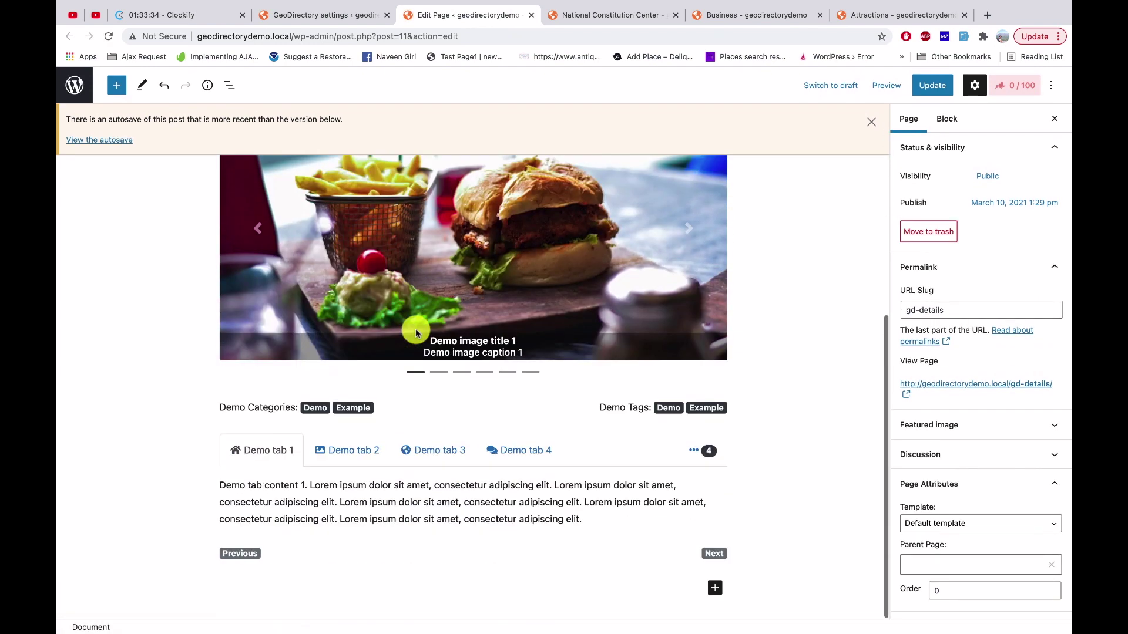
left_click(608, 15)
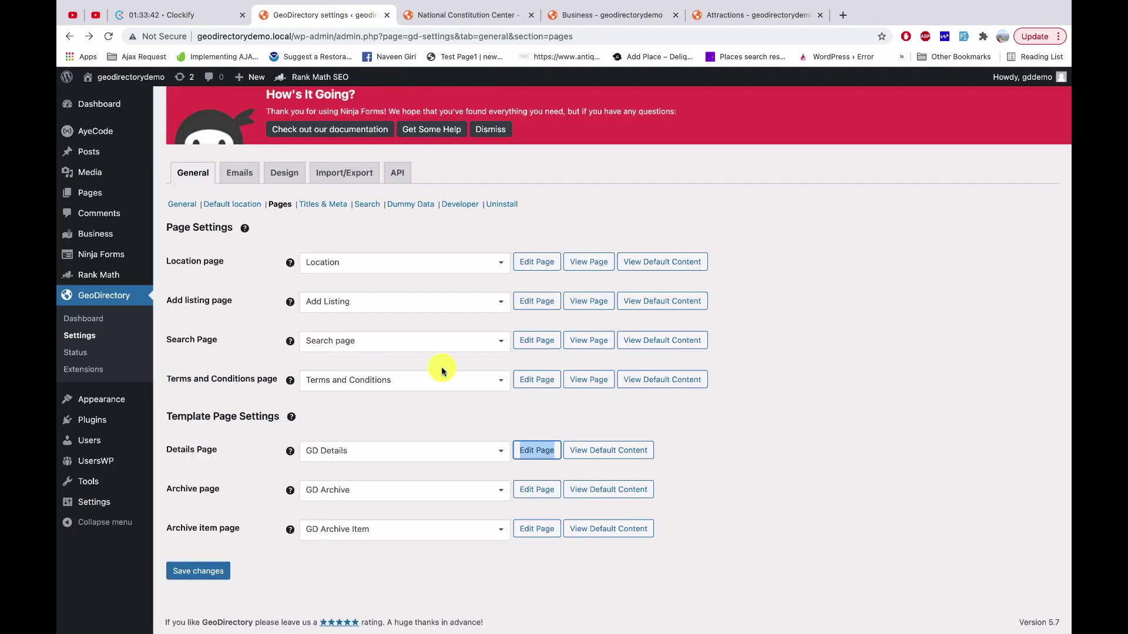
left_click(615, 450)
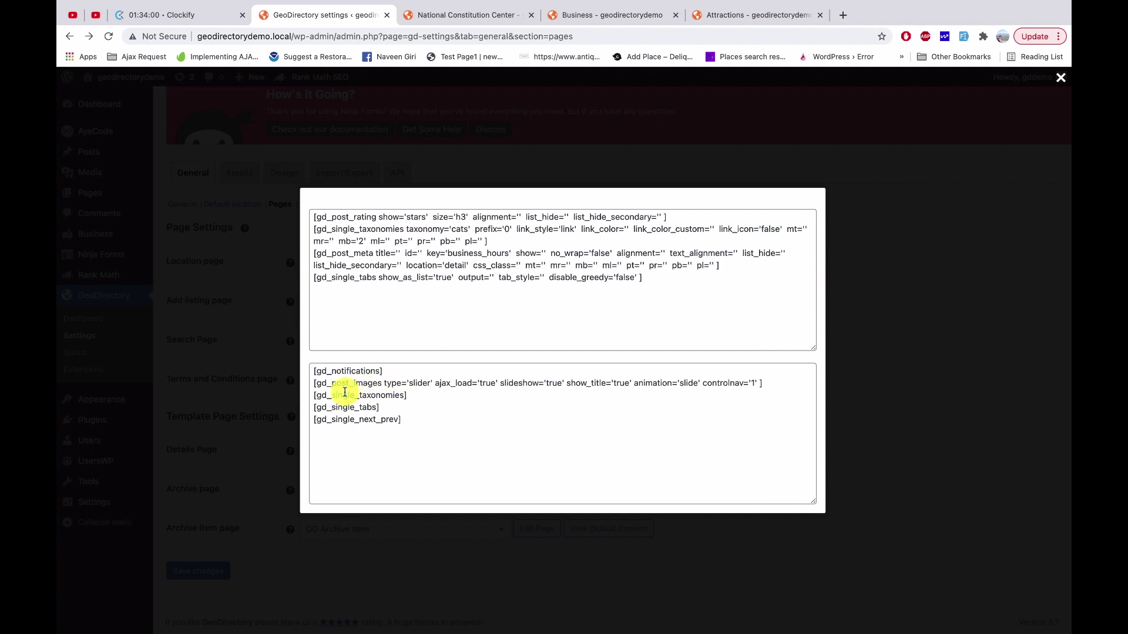
left_click_drag(332, 395, 397, 397)
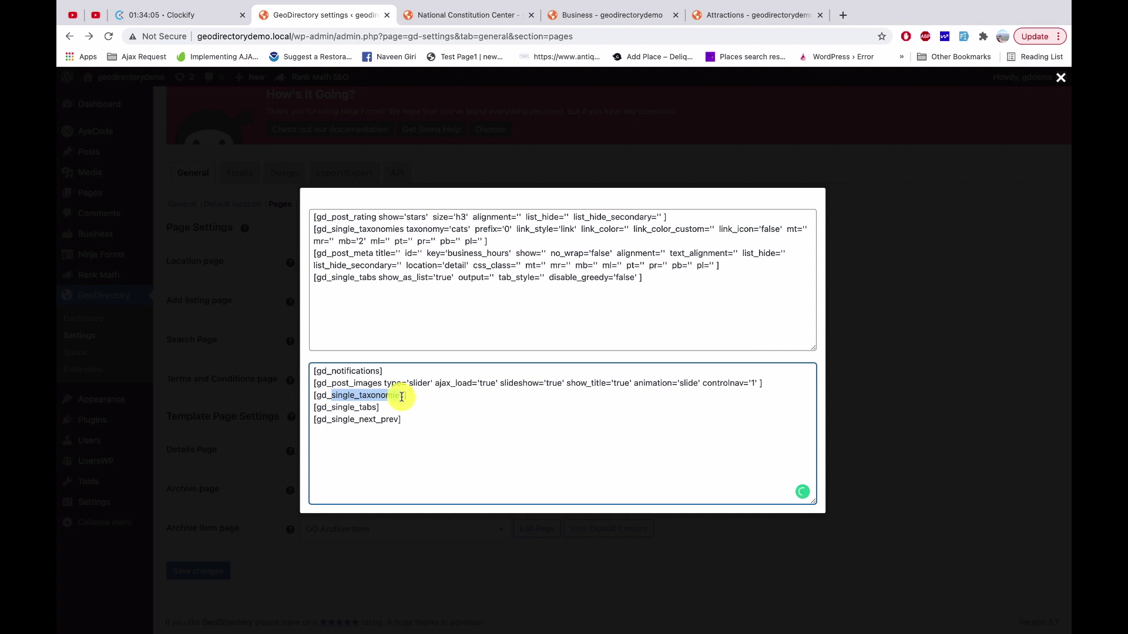
left_click_drag(402, 398, 406, 396)
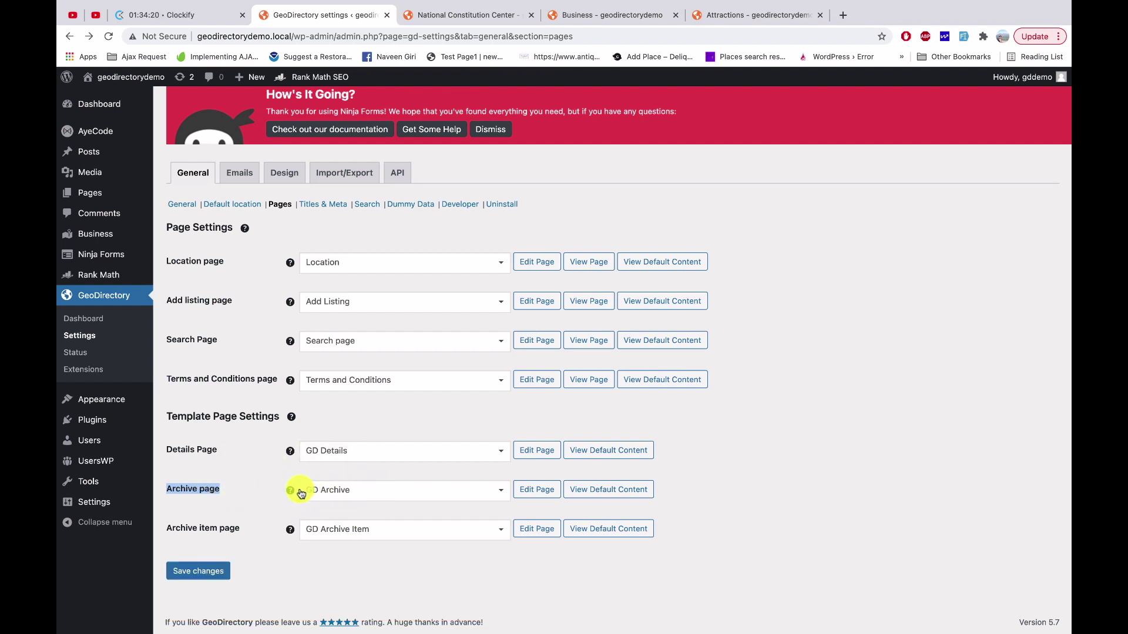
left_click(615, 16)
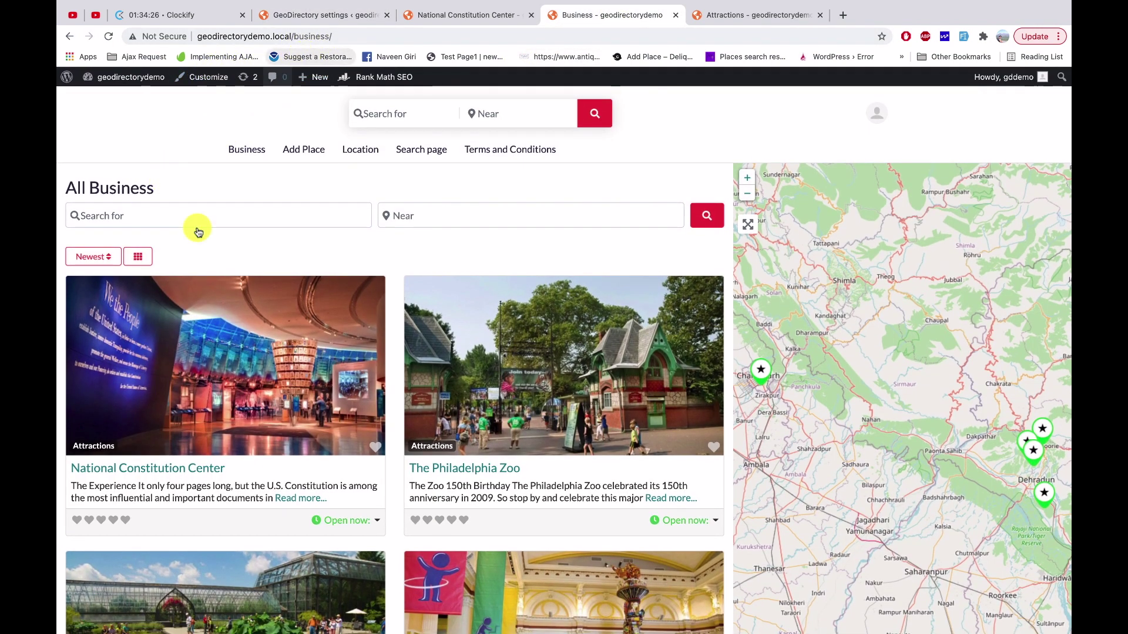
scroll(548, 359, "down", 3)
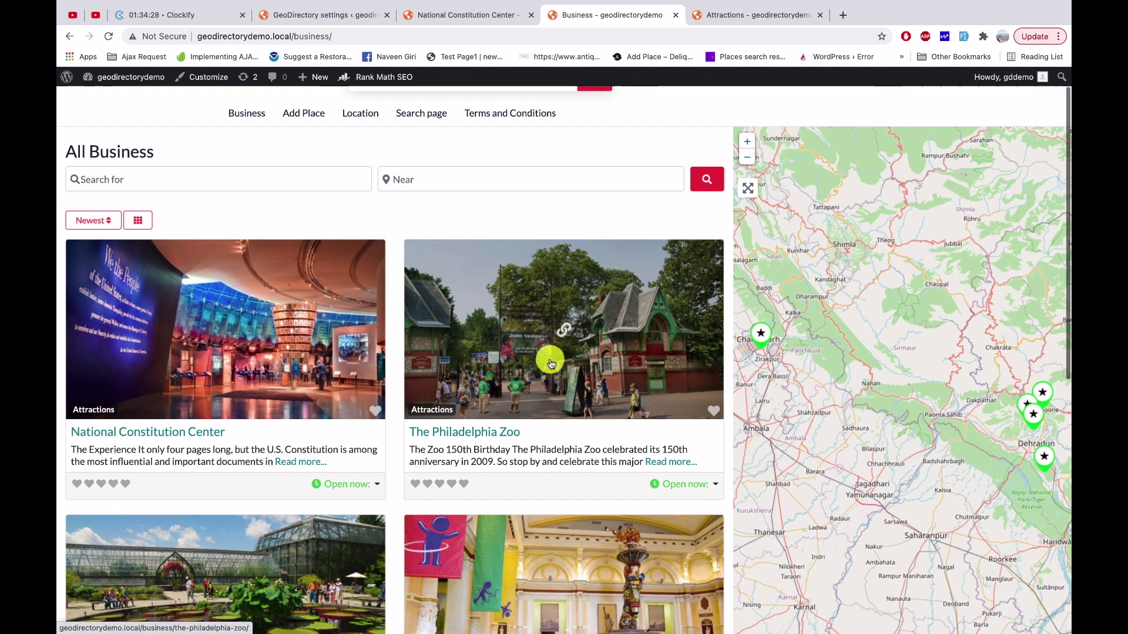
scroll(550, 362, "down", 3)
scroll(549, 361, "up", 1)
scroll(551, 359, "up", 4)
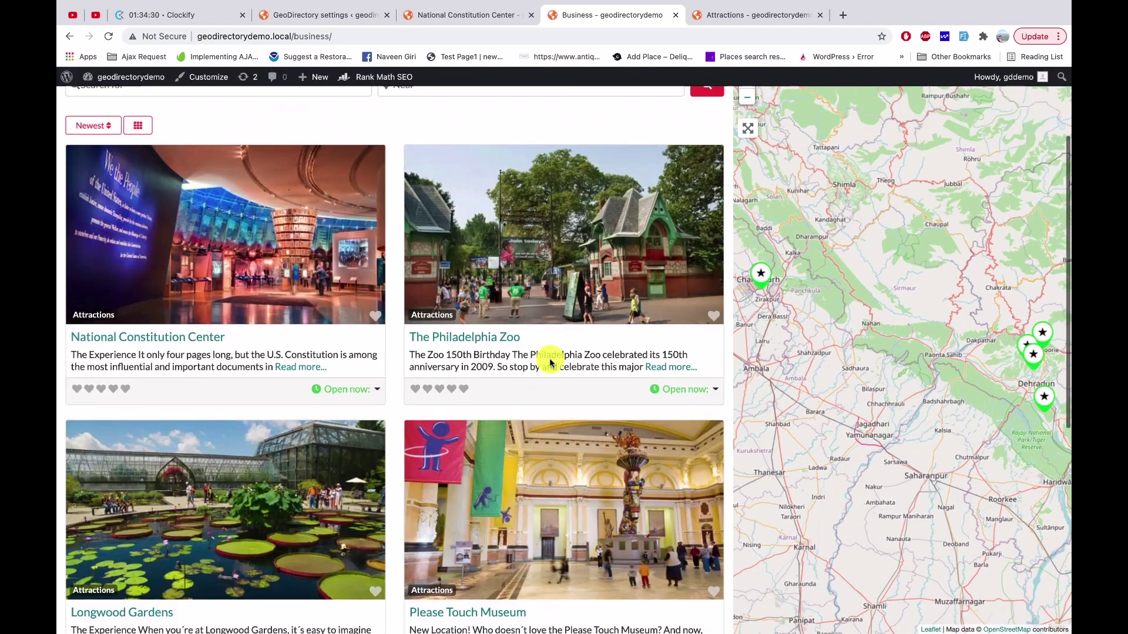
scroll(555, 357, "up", 2)
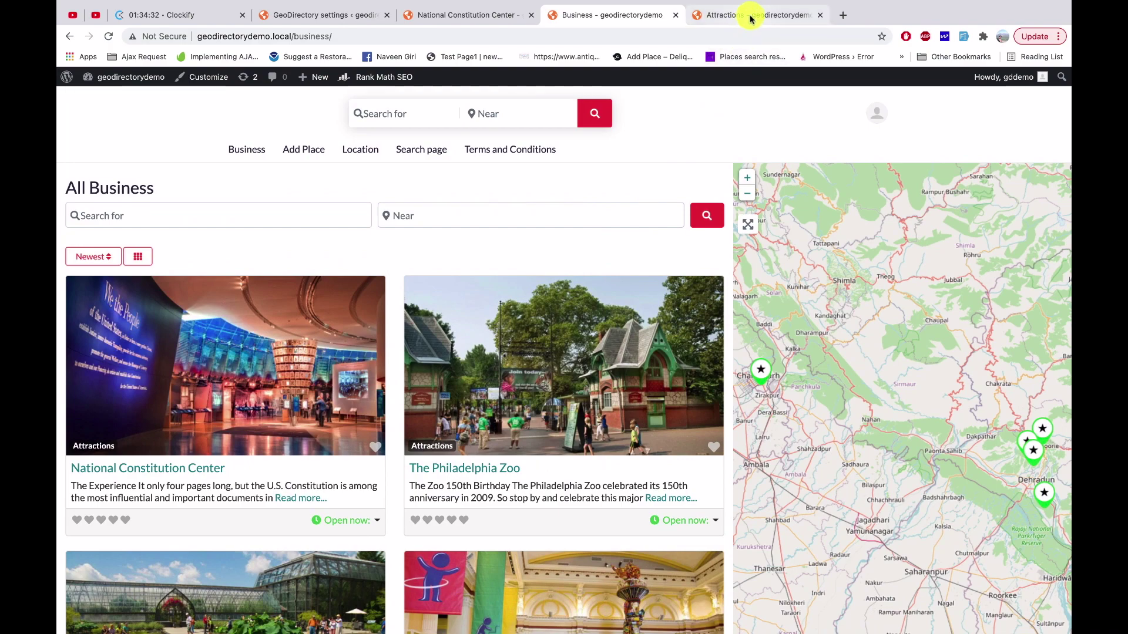
left_click(751, 18)
scroll(453, 428, "down", 1)
scroll(448, 429, "up", 5)
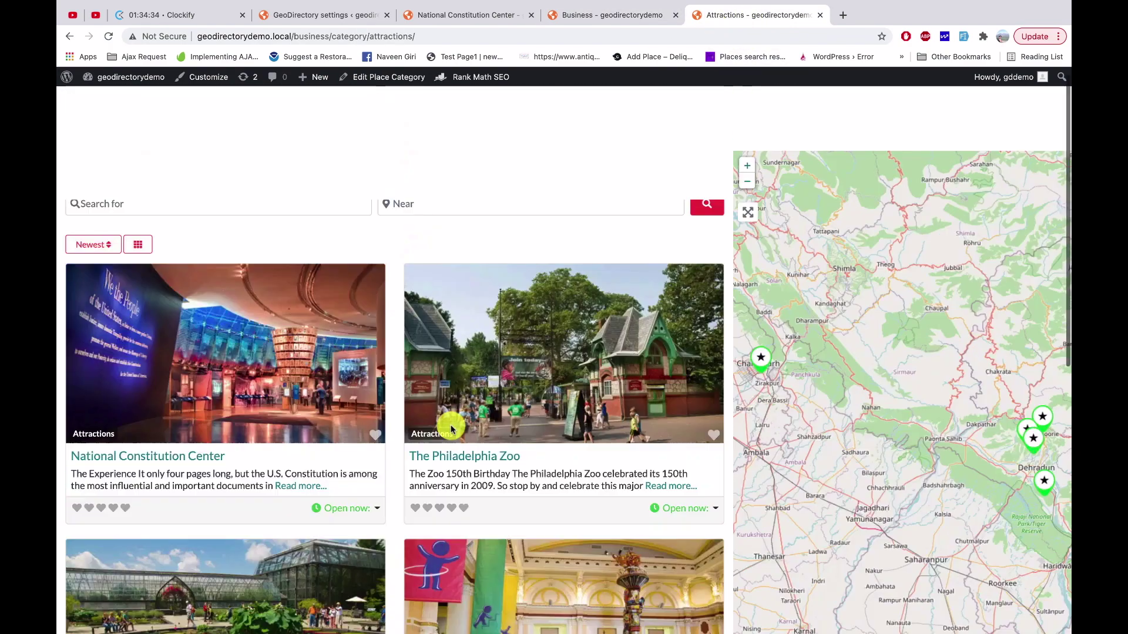
left_click(316, 15)
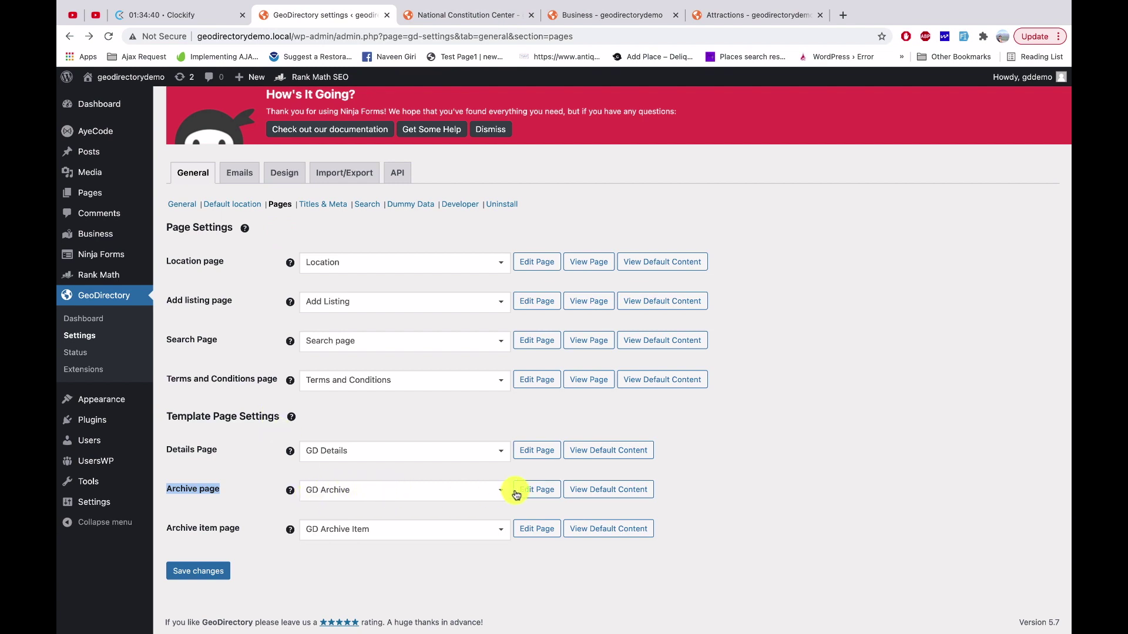
Open the GD Archive template and recover its invalid block as a Loop Actions block.
left_click(533, 491)
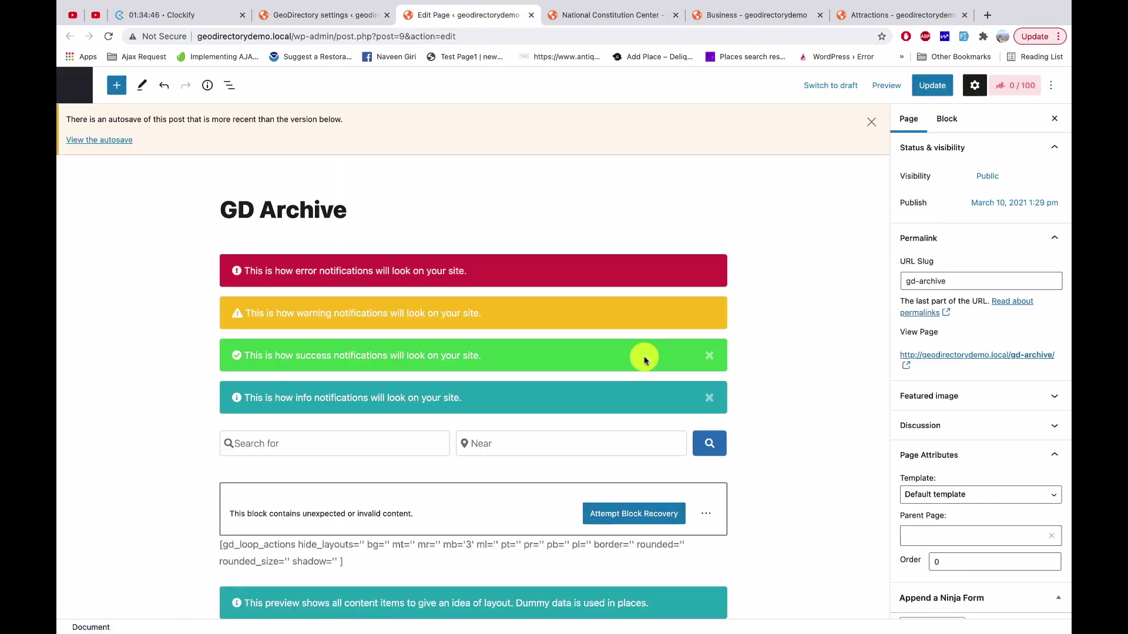
left_click(626, 515)
scroll(626, 522, "down", 3)
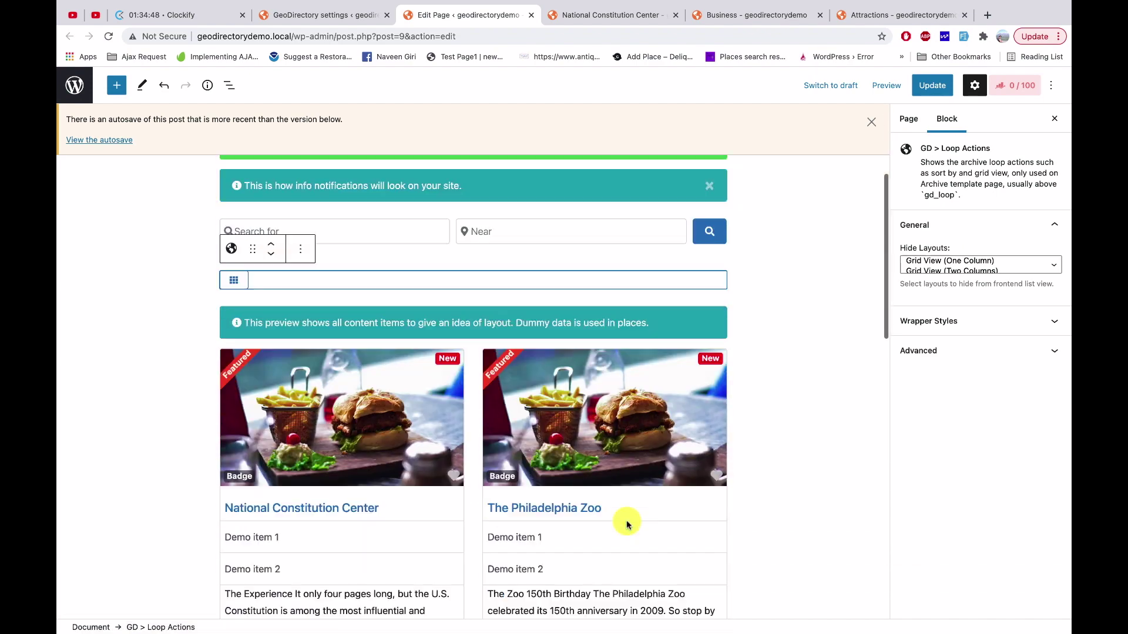
scroll(624, 521, "down", 3)
scroll(644, 467, "down", 2)
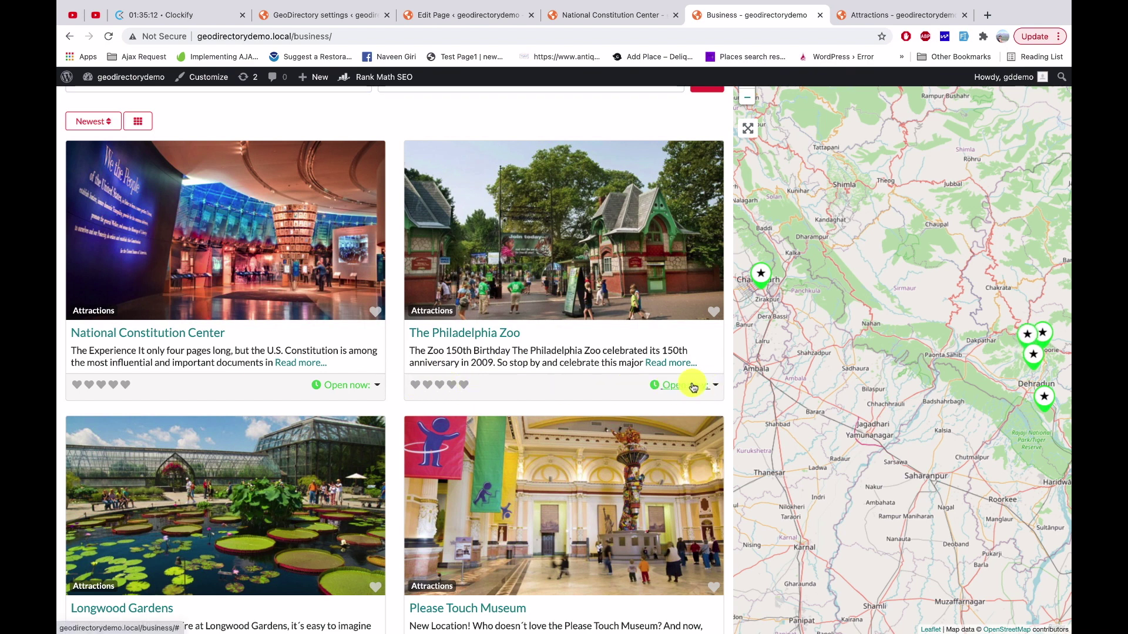
Check the Philadelphia Zoo's weekly opening hours, then return to the Pages settings.
left_click(718, 387)
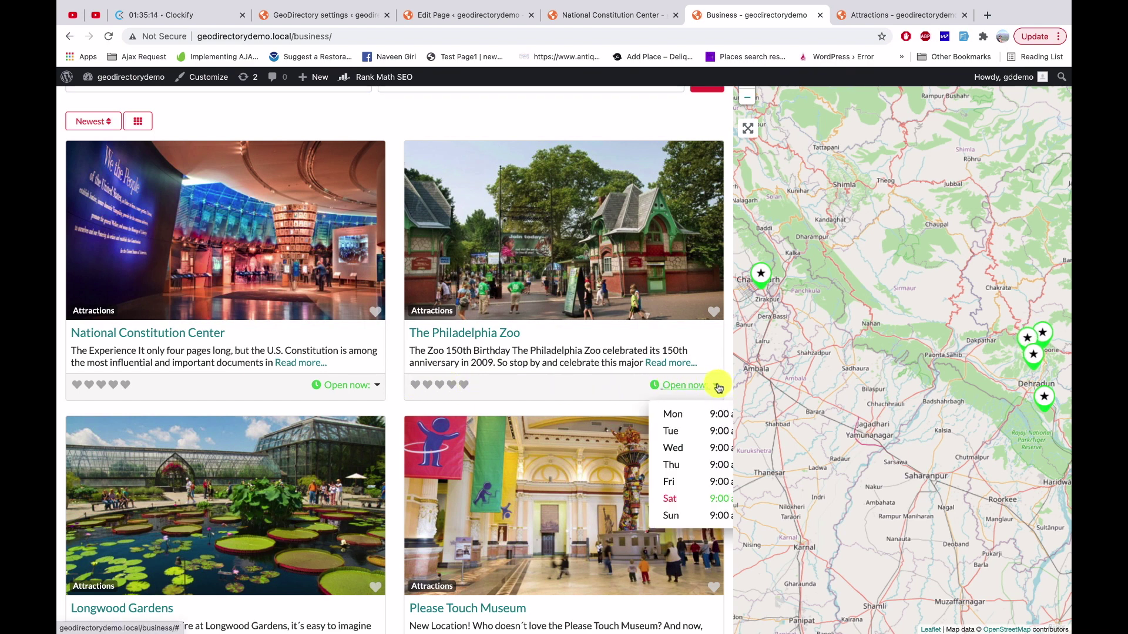
left_click(716, 388)
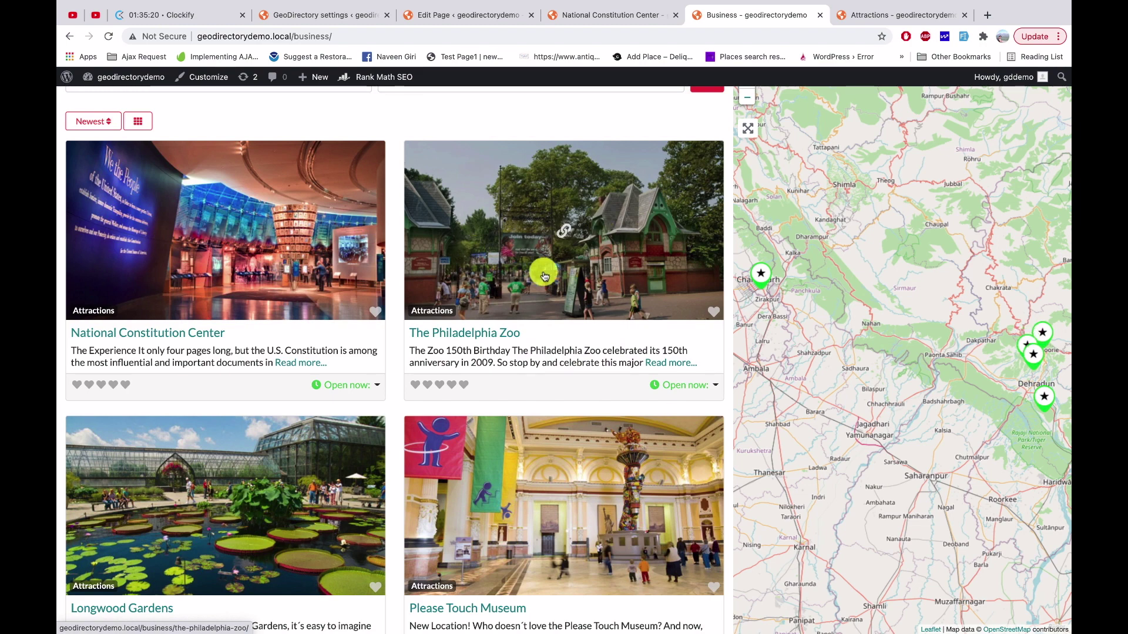
left_click(313, 16)
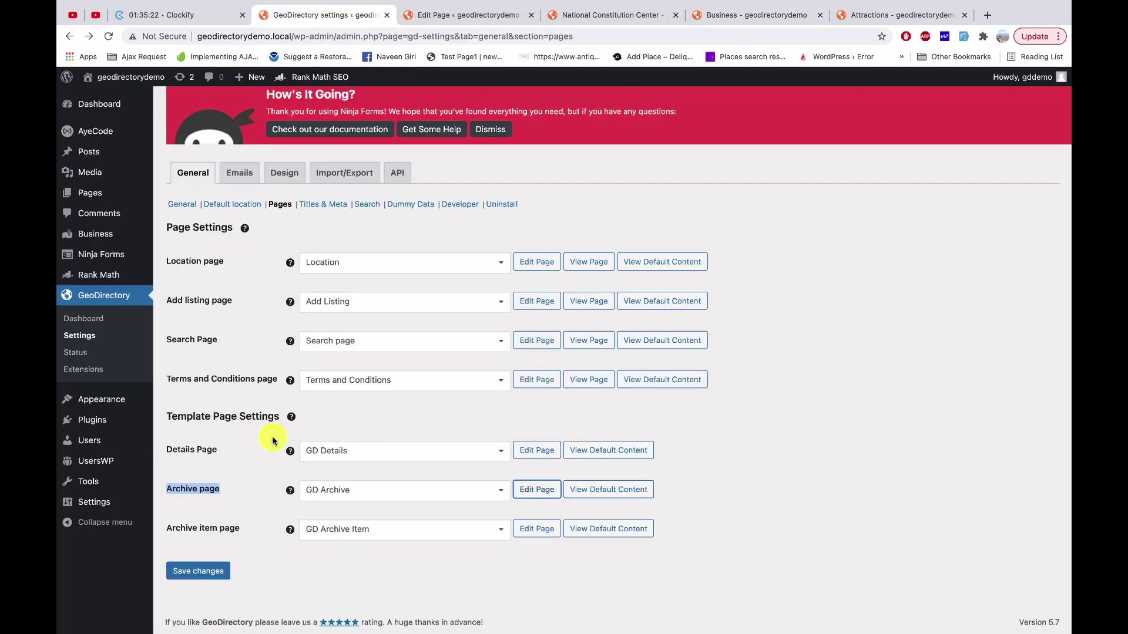
Open the Archive item template page in a new tab from the Pages settings.
double_click(217, 530)
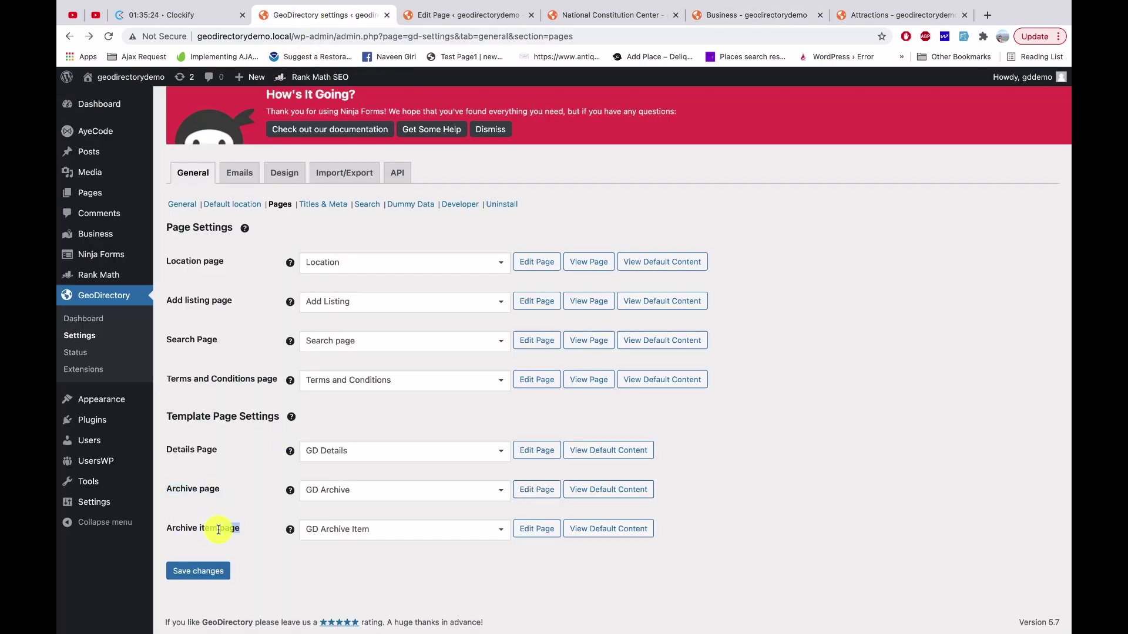
left_click(537, 529)
scroll(398, 268, "down", 1)
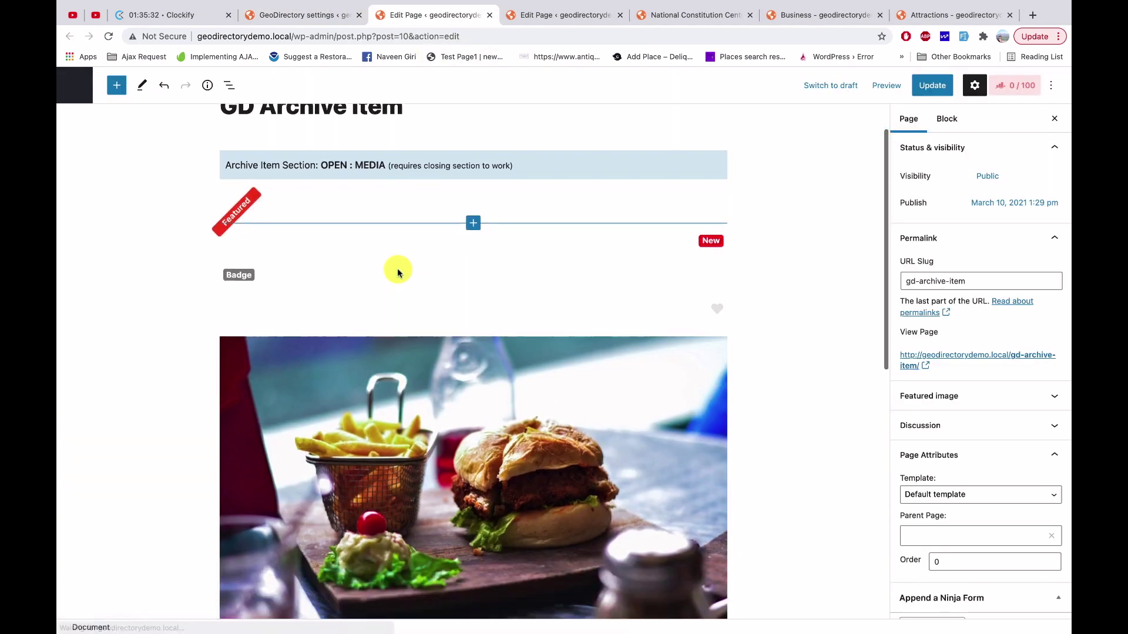
scroll(401, 380, "down", 3)
scroll(406, 498, "down", 1)
scroll(407, 498, "down", 2)
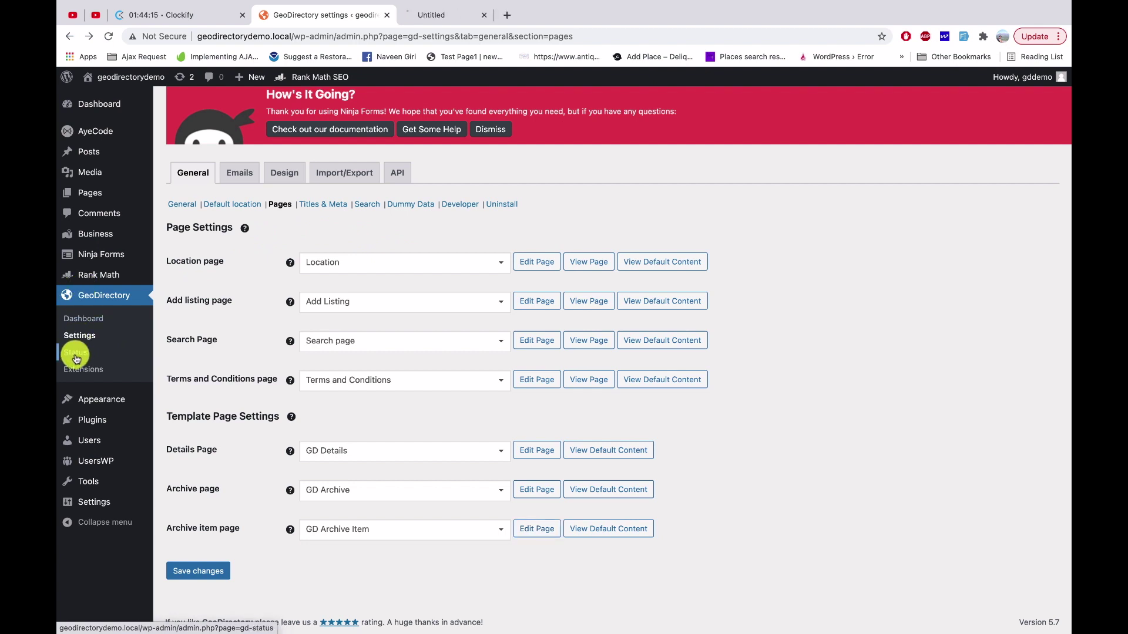
Run Create default GeoDirectory pages from the Status Tools list, then close the tab.
left_click(453, 15)
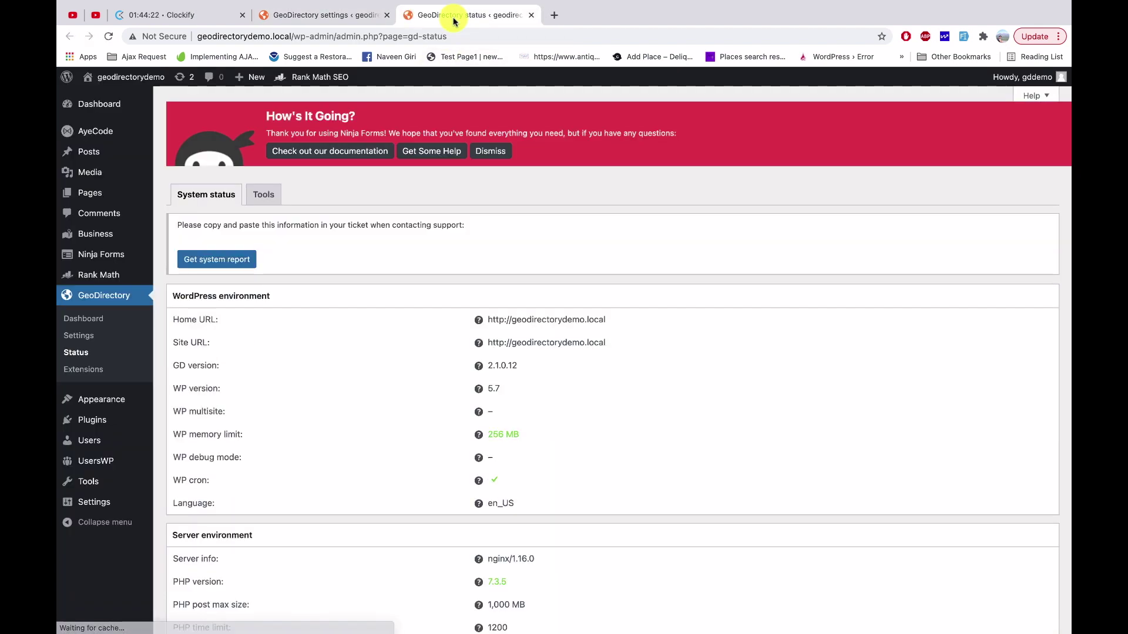
left_click(262, 195)
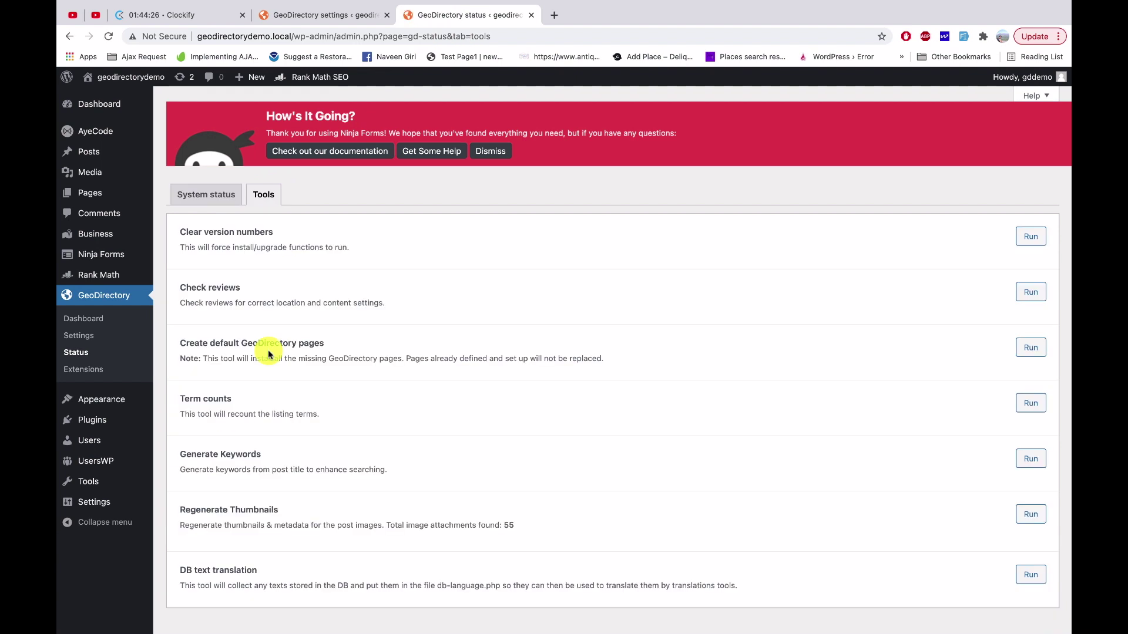
triple_click(252, 343)
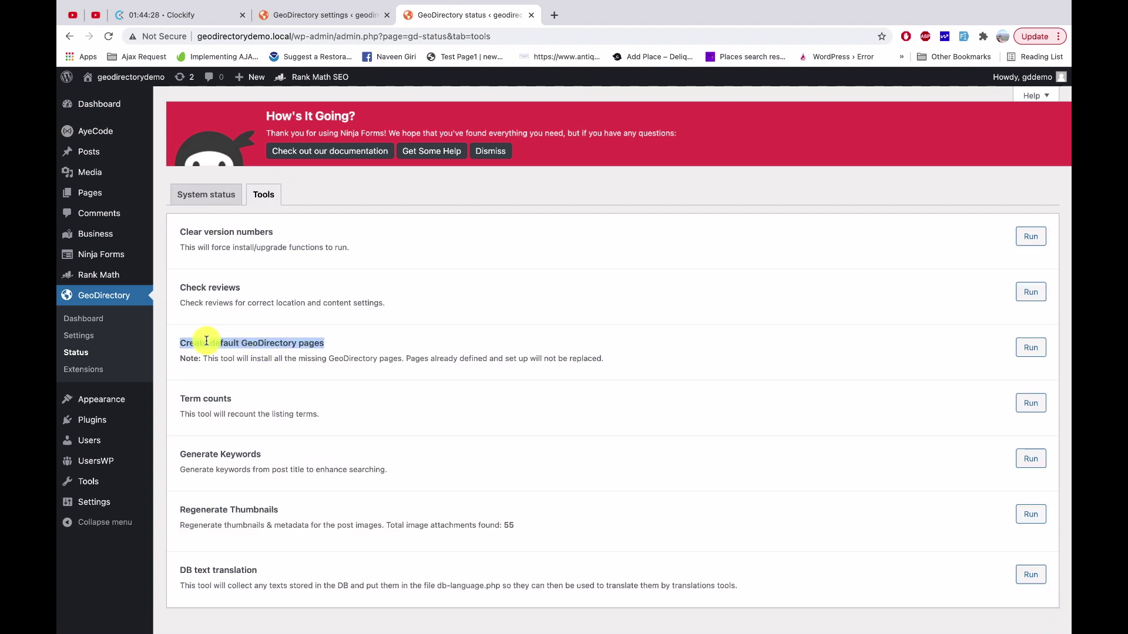
left_click(1032, 348)
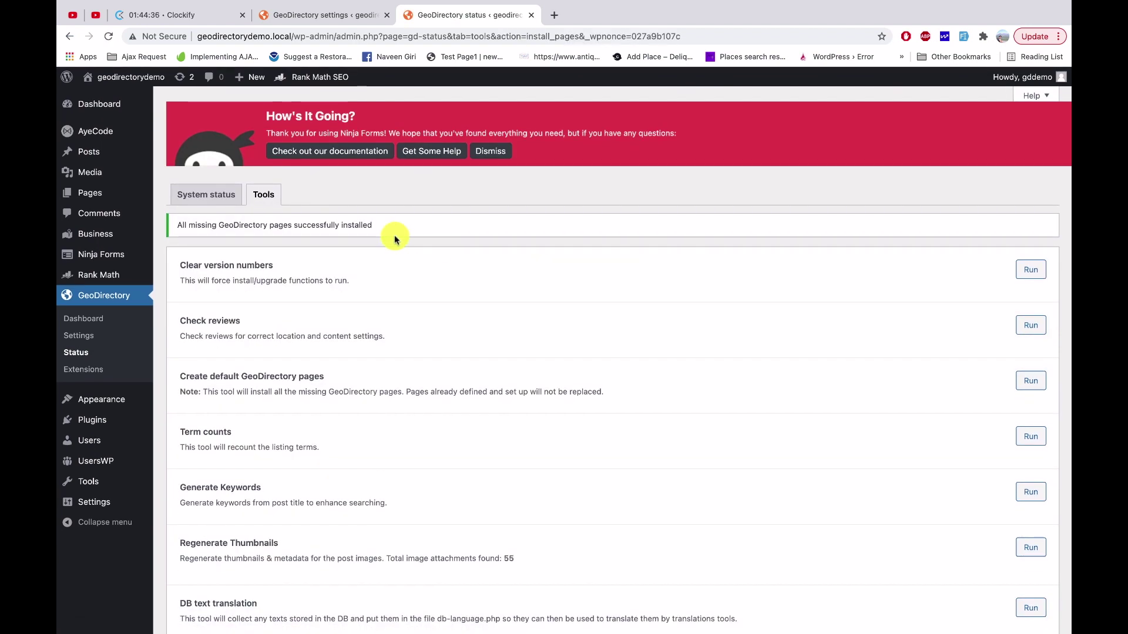
key("ctrl+w")
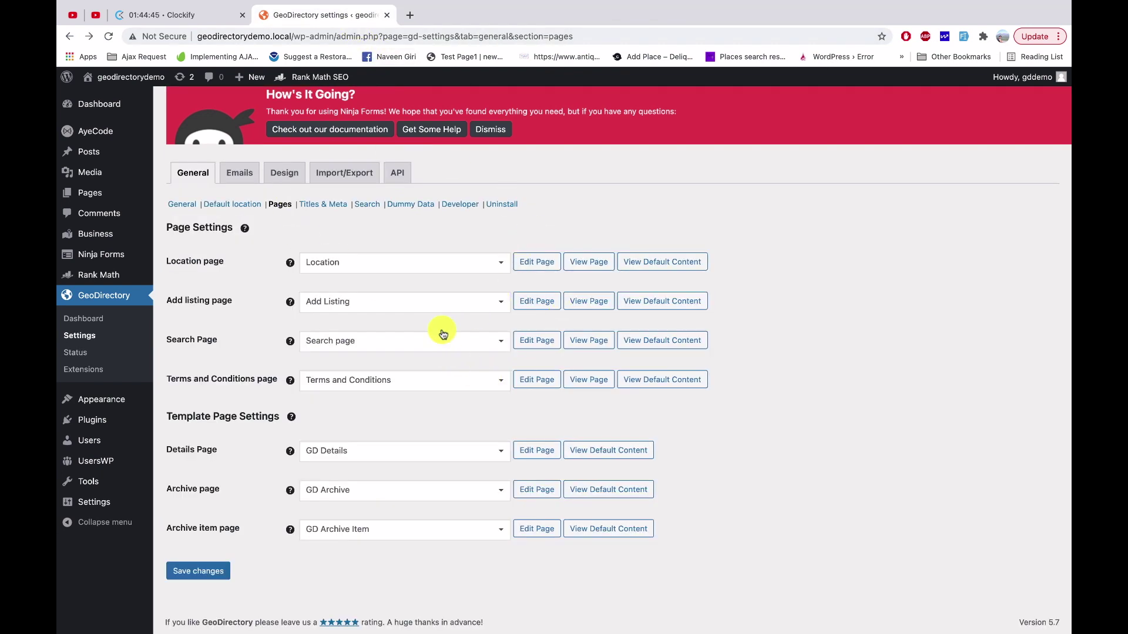